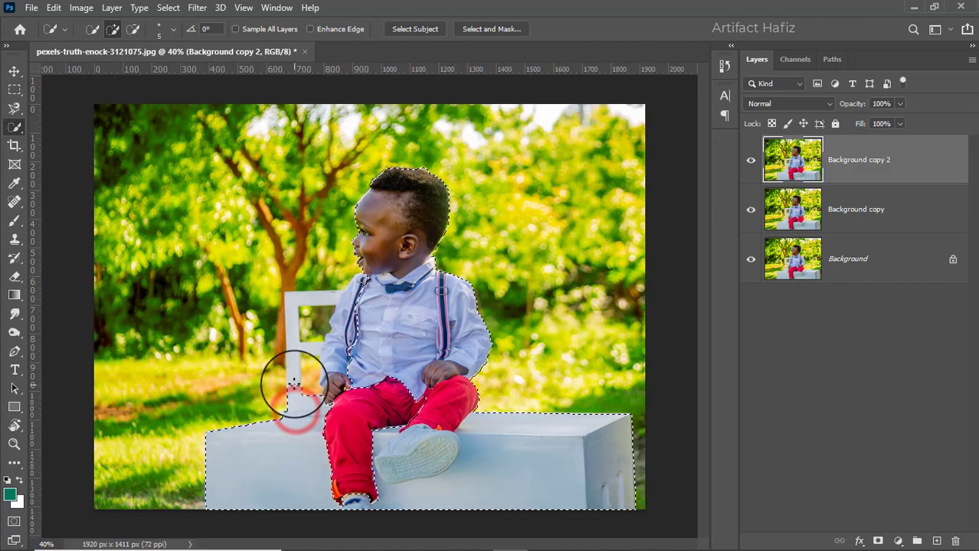
Add the white chair back to the selection and, in Select and Mask, refine the edges around the hair, face and chair openings
mouse_move(293, 337)
mouse_down()
mouse_move(306, 339)
mouse_move(309, 385)
mouse_up()
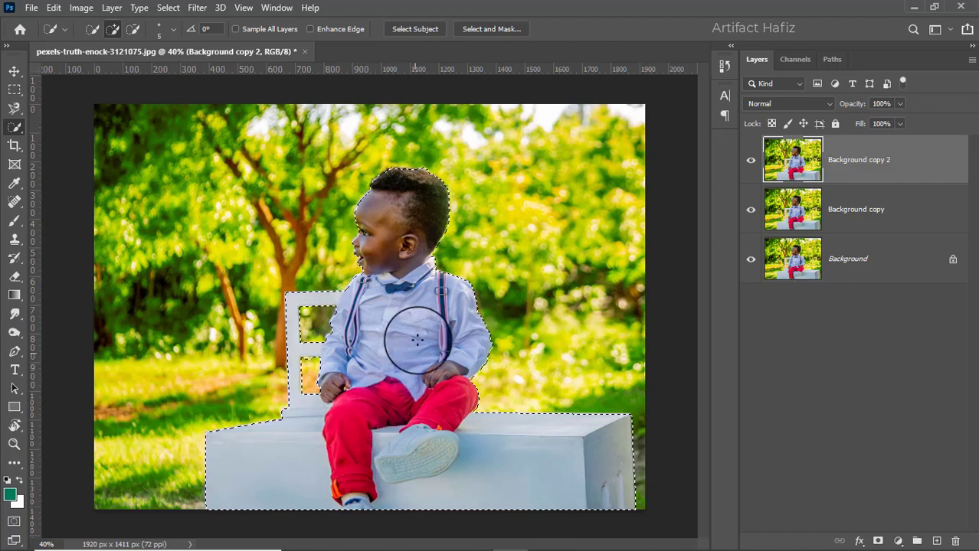
click(483, 31)
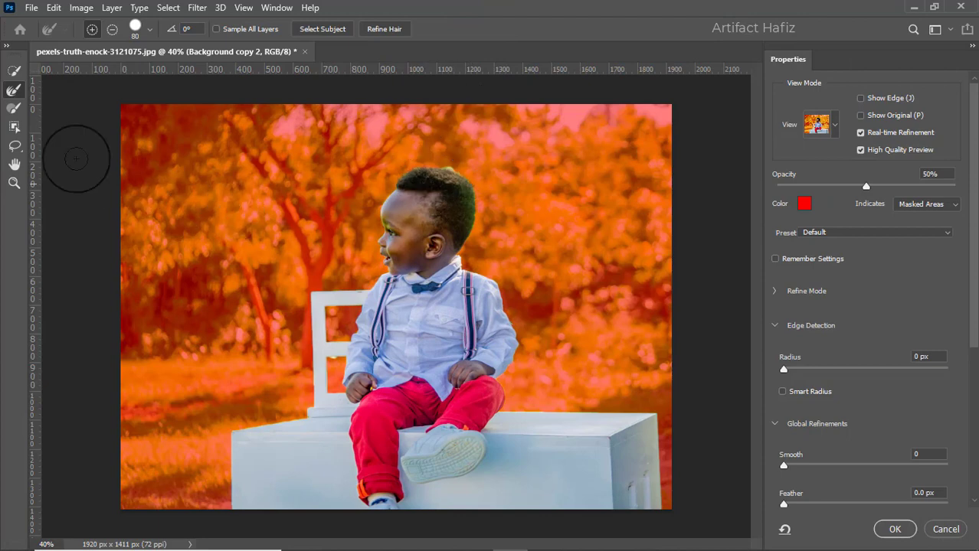
click(13, 90)
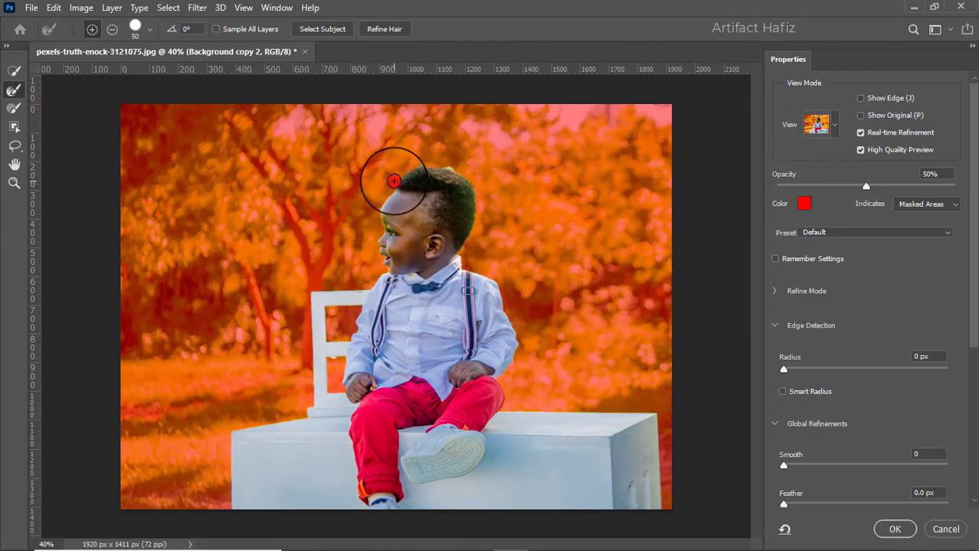
drag(394, 180, 419, 163)
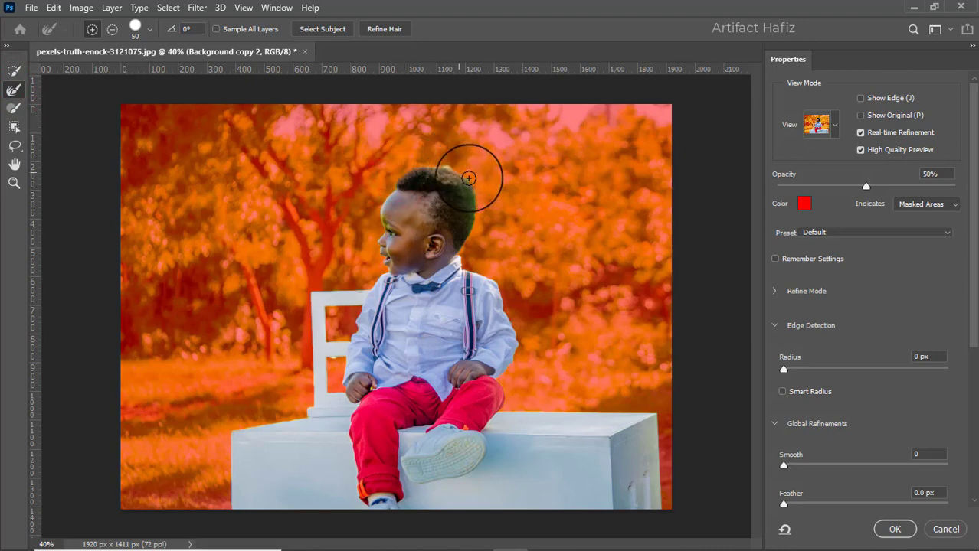
mouse_move(475, 198)
mouse_down()
mouse_move(485, 218)
mouse_move(463, 259)
mouse_up()
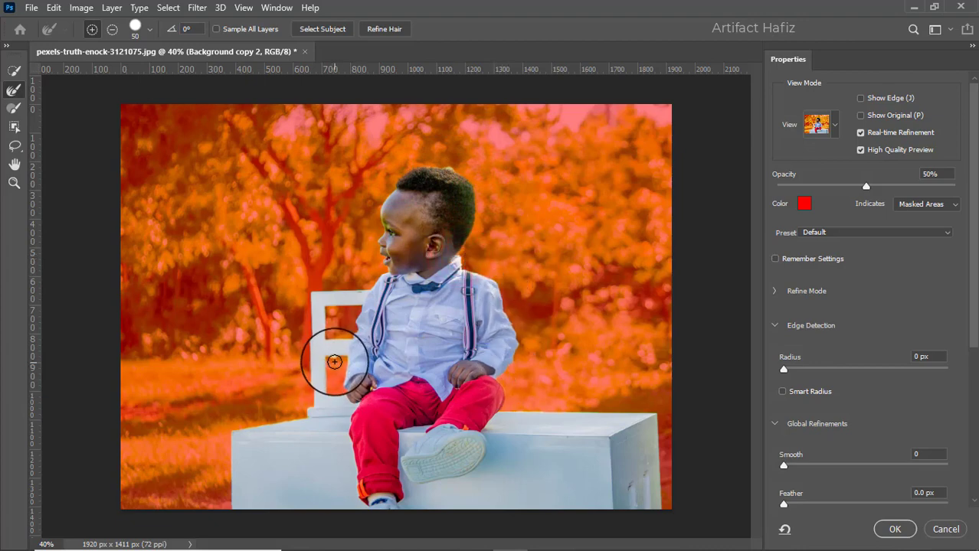
mouse_move(334, 362)
mouse_down()
mouse_move(333, 324)
mouse_move(354, 312)
mouse_up()
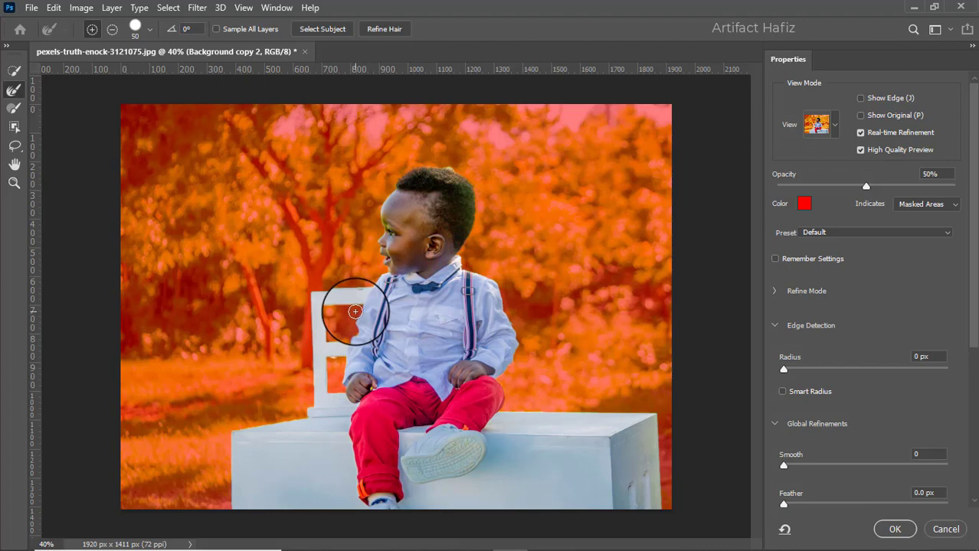
mouse_move(391, 182)
mouse_down()
mouse_move(382, 180)
mouse_move(376, 208)
mouse_move(384, 267)
mouse_move(343, 262)
mouse_move(379, 279)
mouse_up()
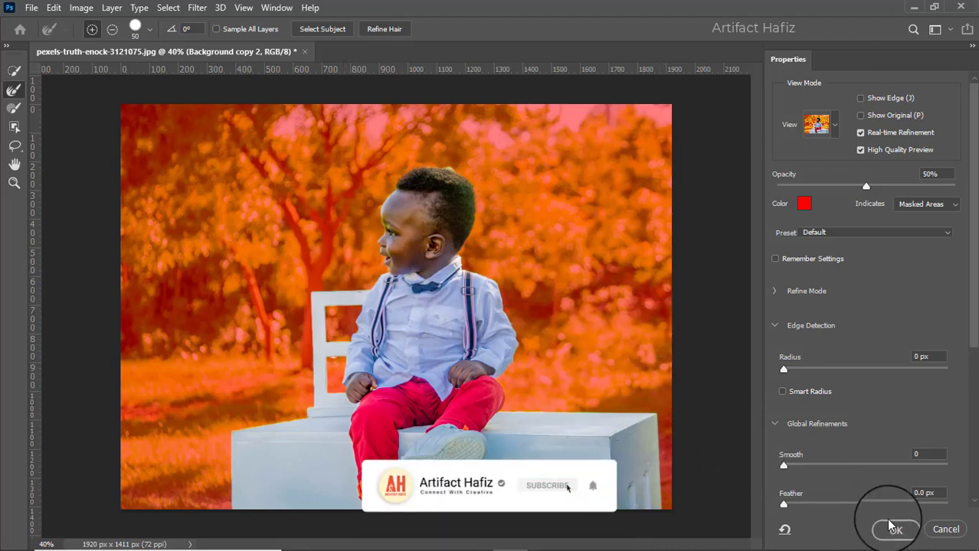
Subtract the leftover background spot above the boy's hair with the Quick Selection tool and accept the refined selection
click(14, 70)
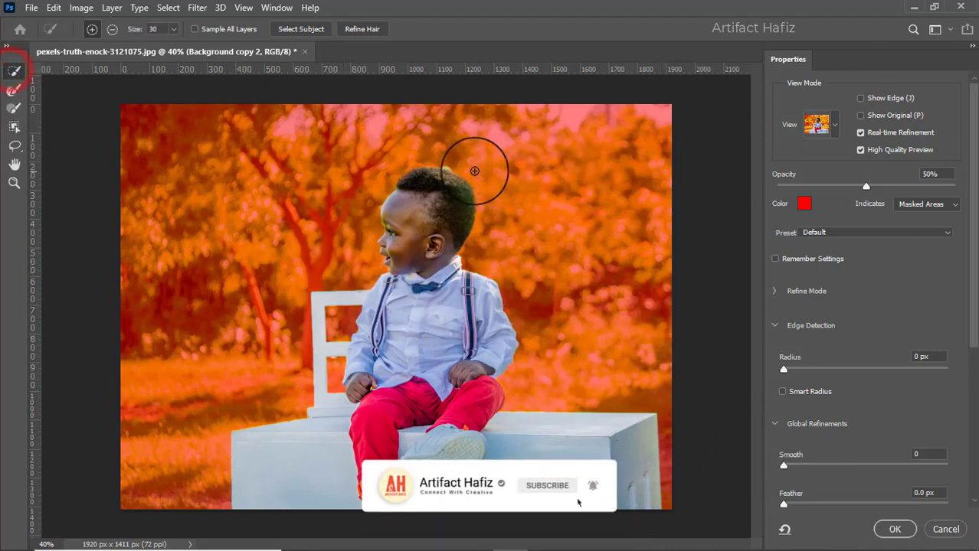
scroll(456, 154, up, 4)
scroll(463, 138, up, 4)
click(455, 132)
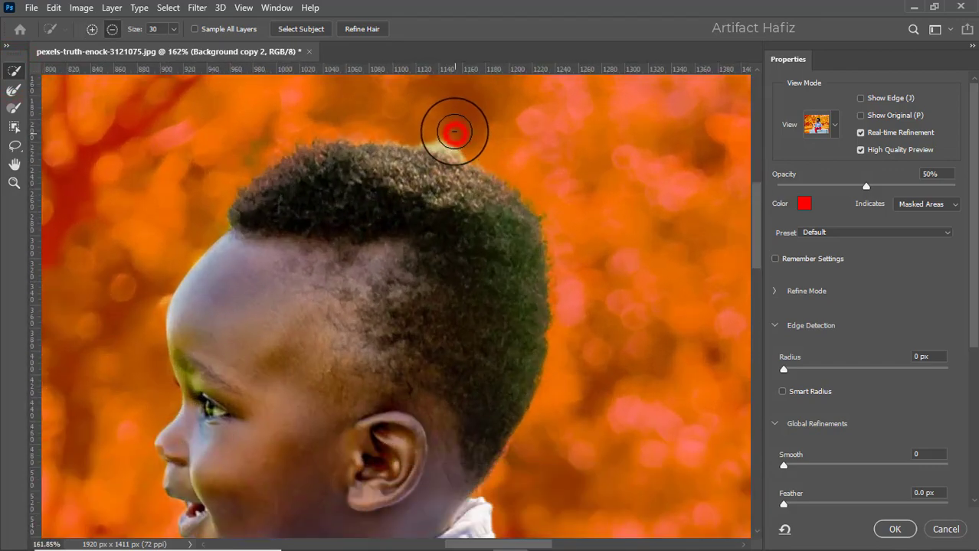
scroll(476, 169, down, 8)
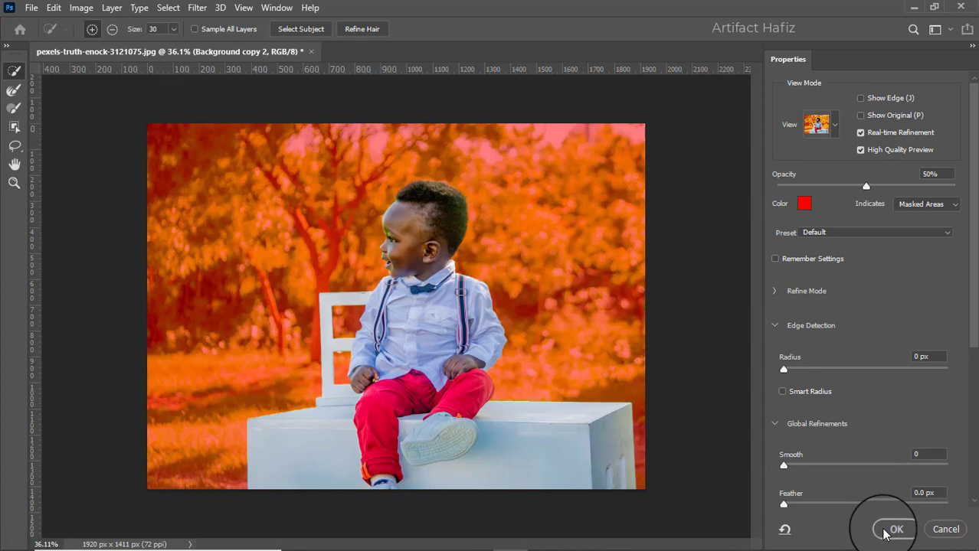
click(892, 529)
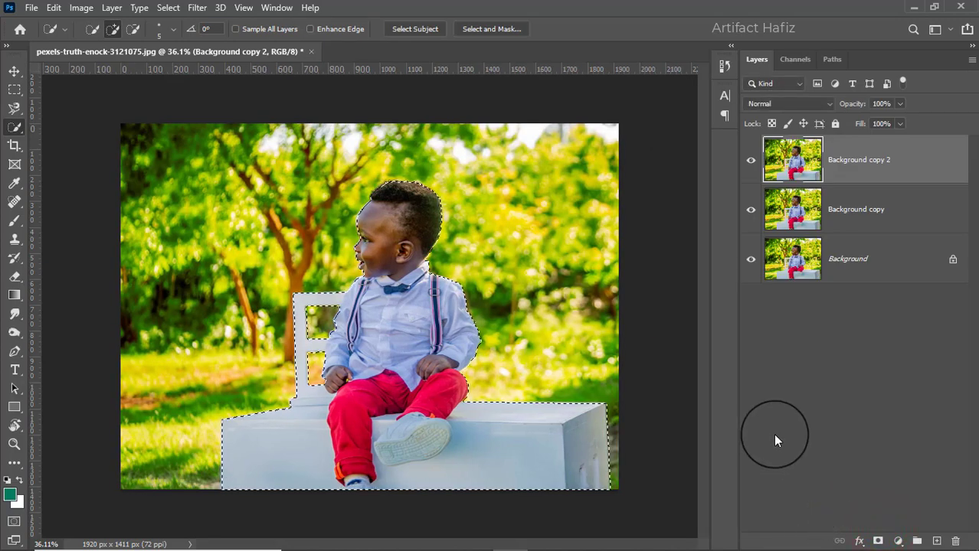
Add a layer mask to Background copy 2 from the selection and load that mask back as a selection
click(878, 538)
right_click(861, 157)
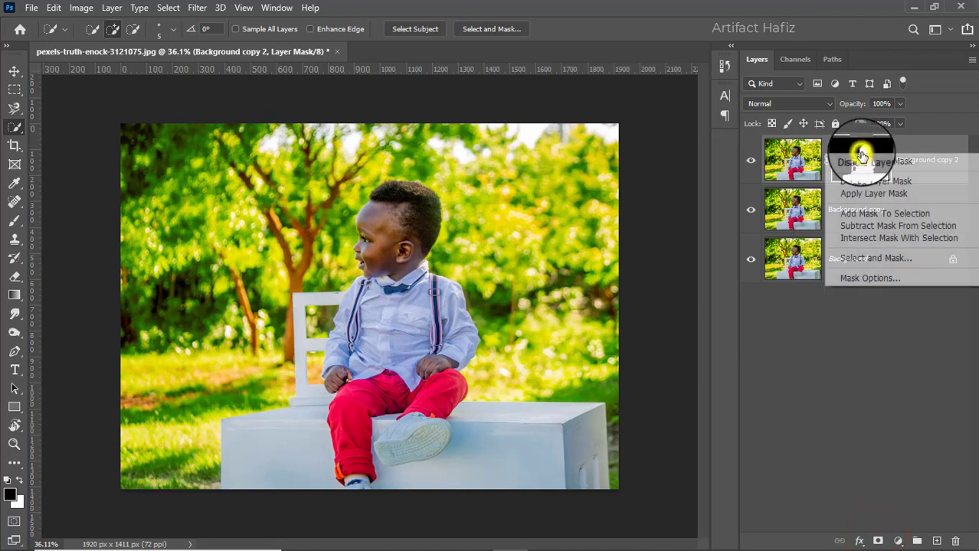
click(865, 237)
Hide Background copy 2 and expand the selection by 15 pixels with Background copy as the active layer
click(750, 159)
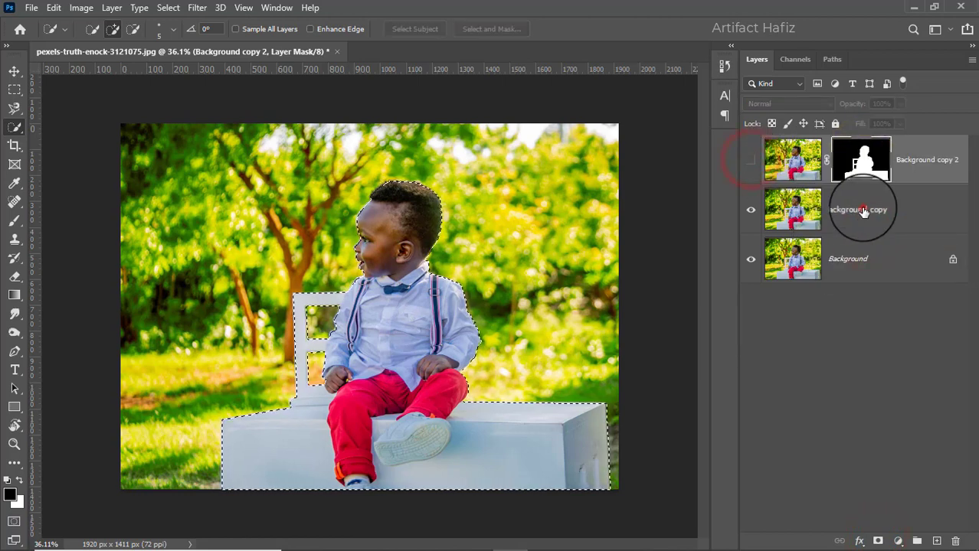
click(863, 210)
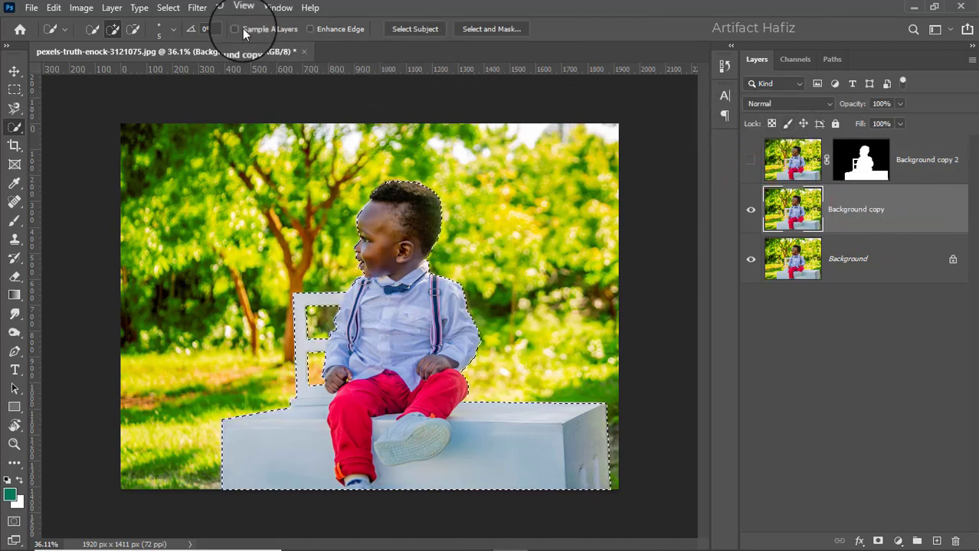
click(170, 9)
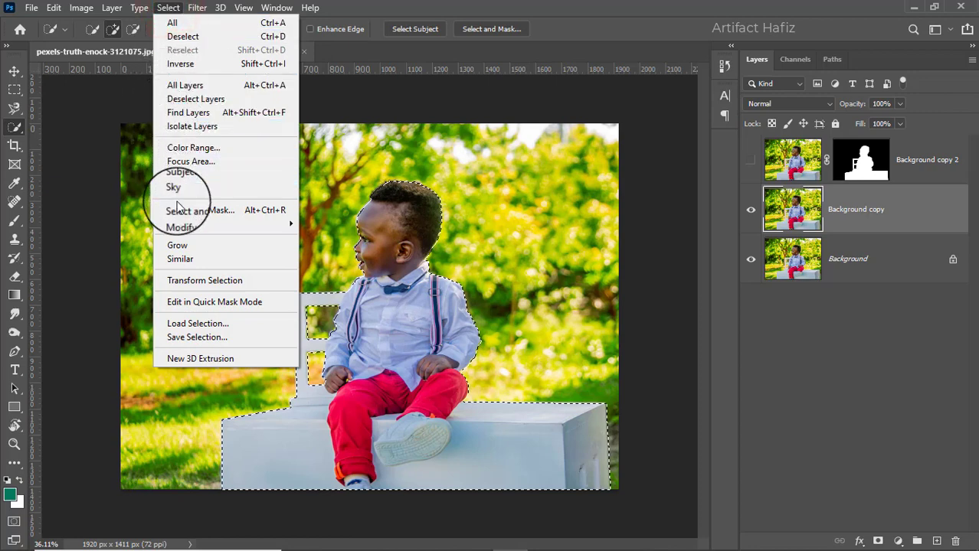
mouse_move(268, 224)
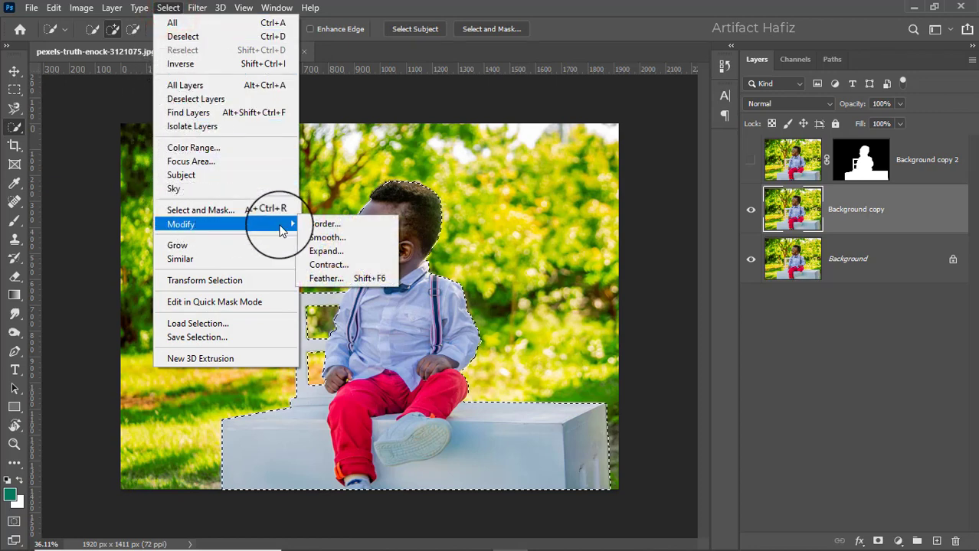
click(334, 253)
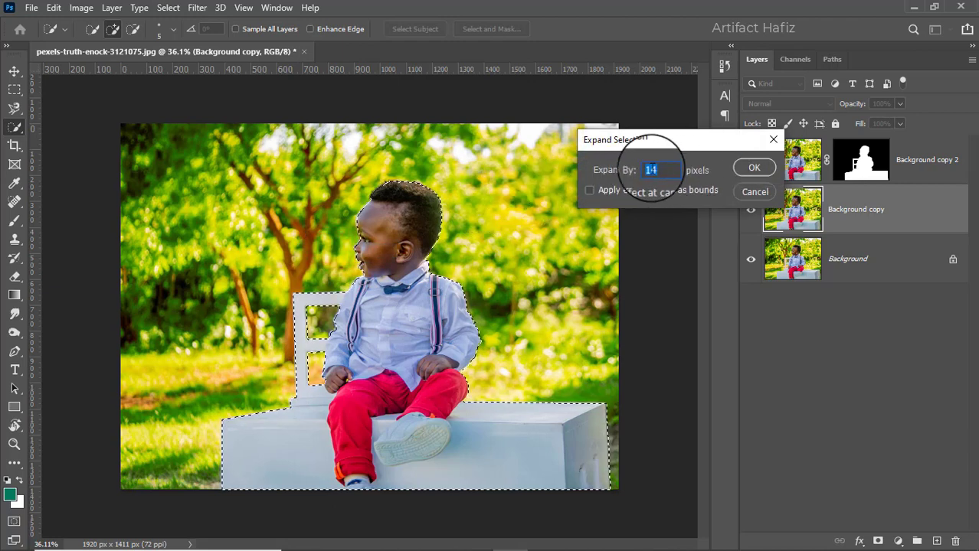
key(Up)
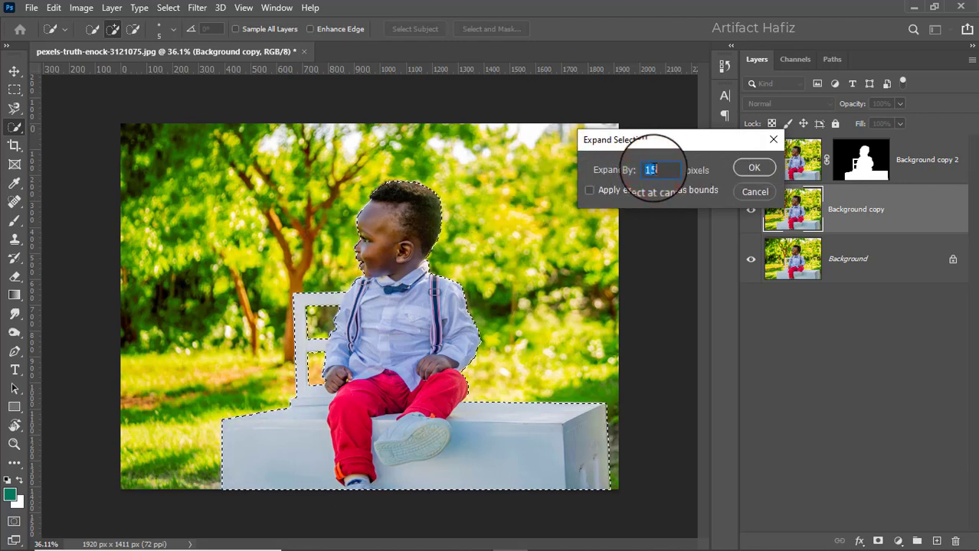
click(757, 171)
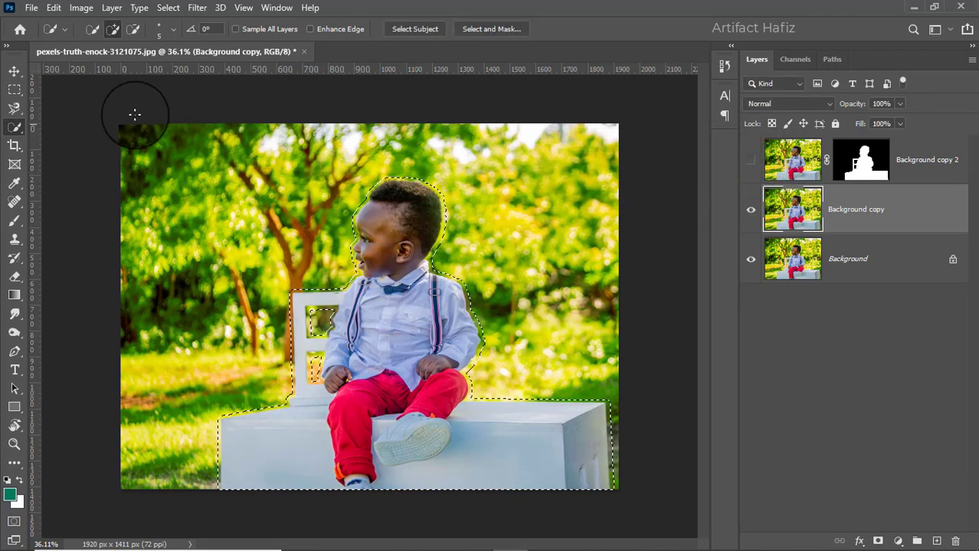
Fill the expanded selection on Background copy using Content-Aware contents, and deselect
click(54, 8)
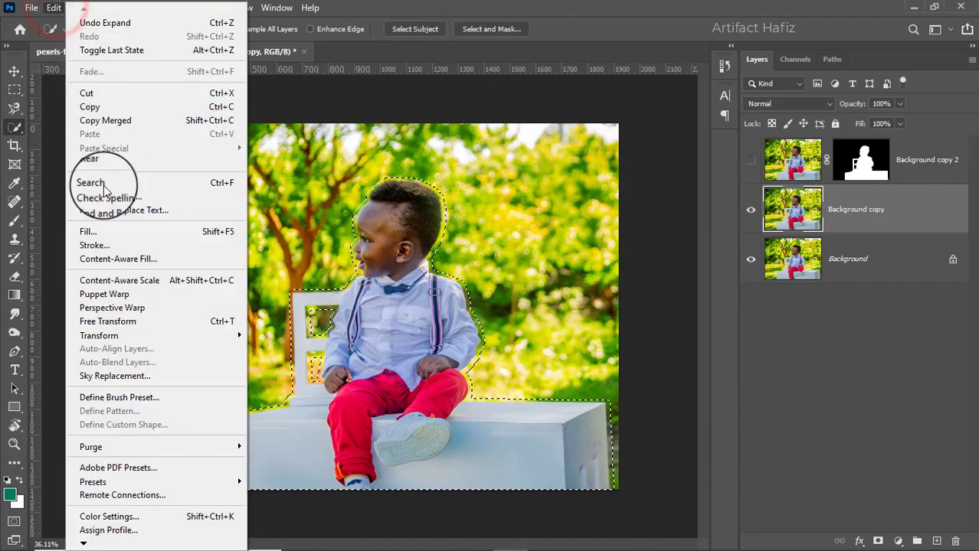
click(100, 231)
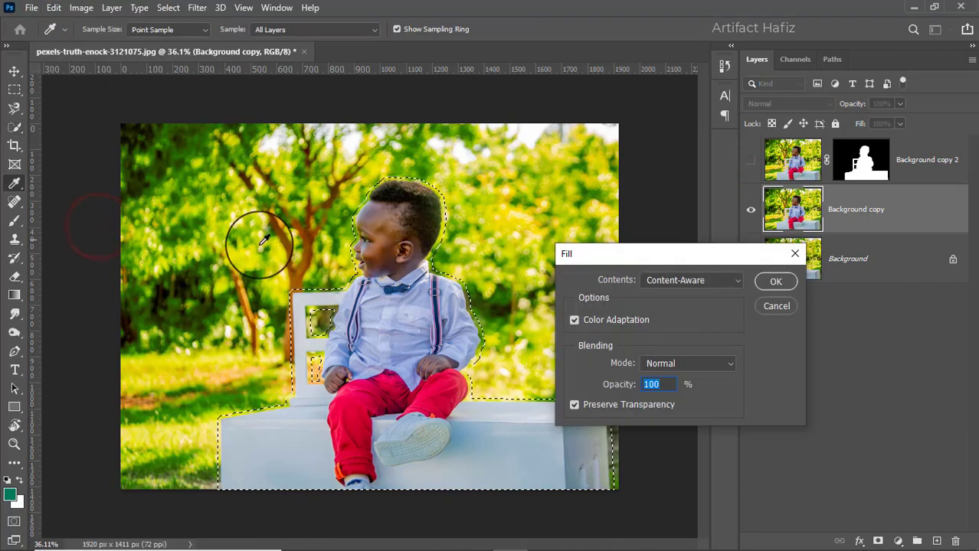
click(772, 284)
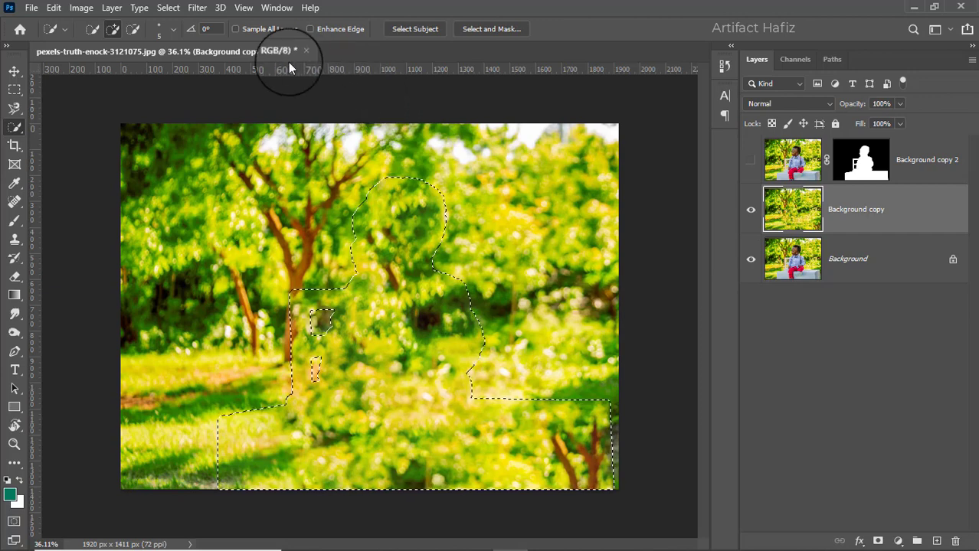
click(169, 7)
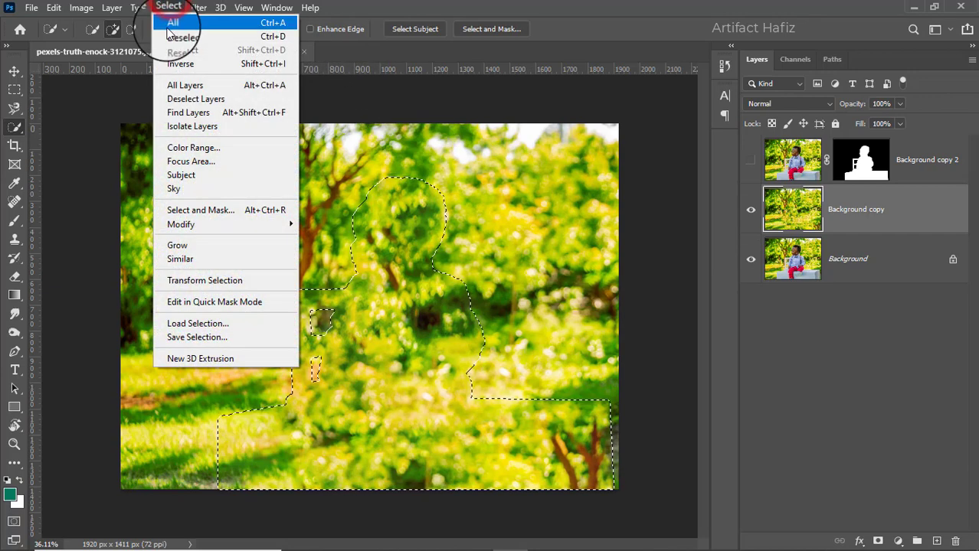
click(180, 37)
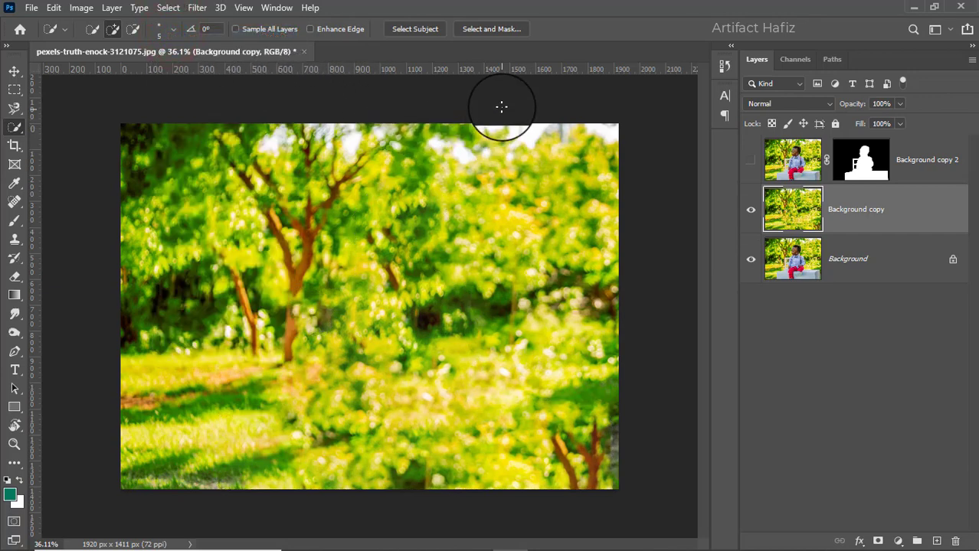
Show the Background copy 2 layer again and convert Background copy for smart filters
click(751, 160)
click(753, 161)
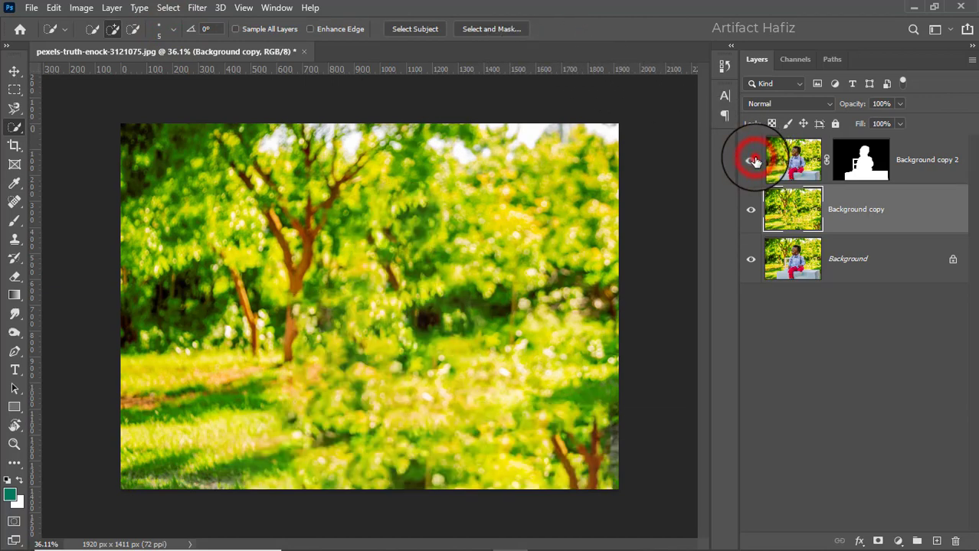
click(753, 161)
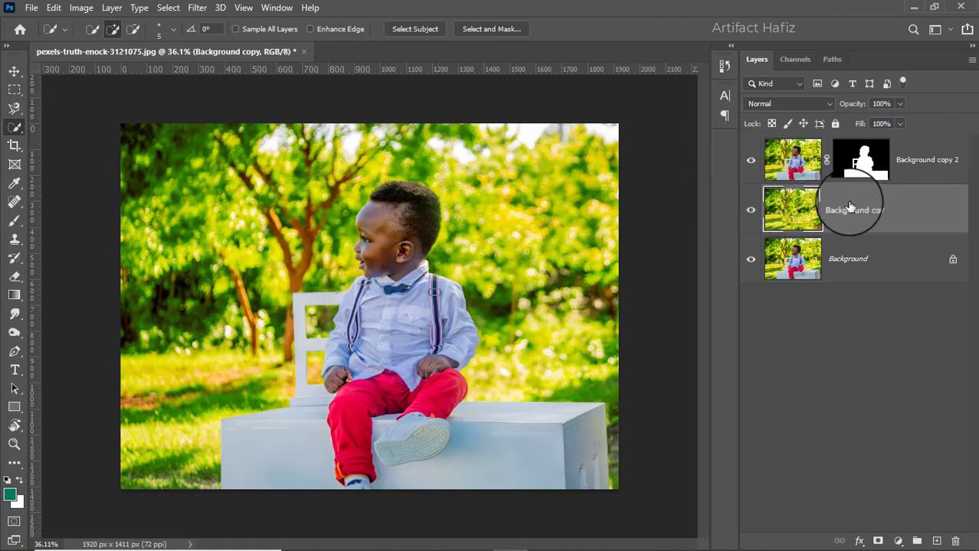
click(888, 201)
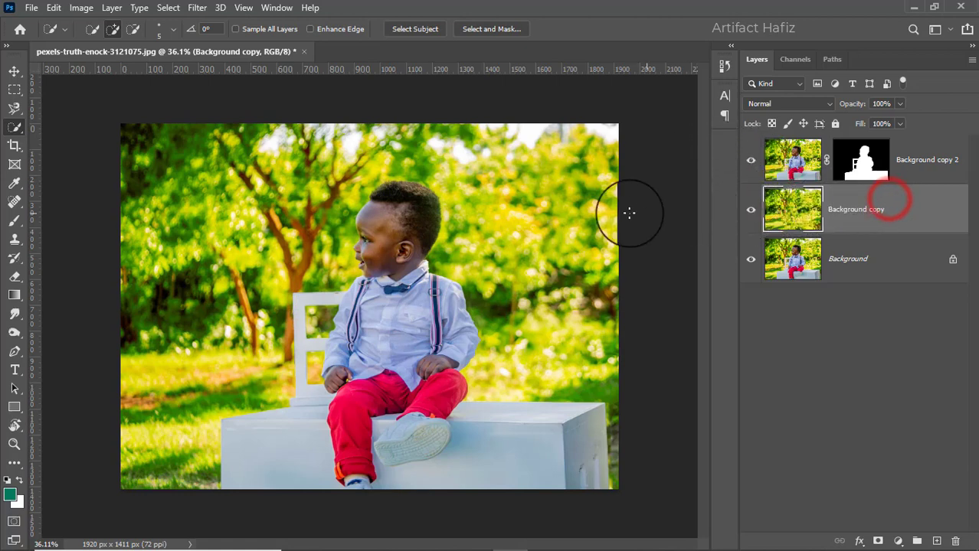
click(196, 8)
click(205, 46)
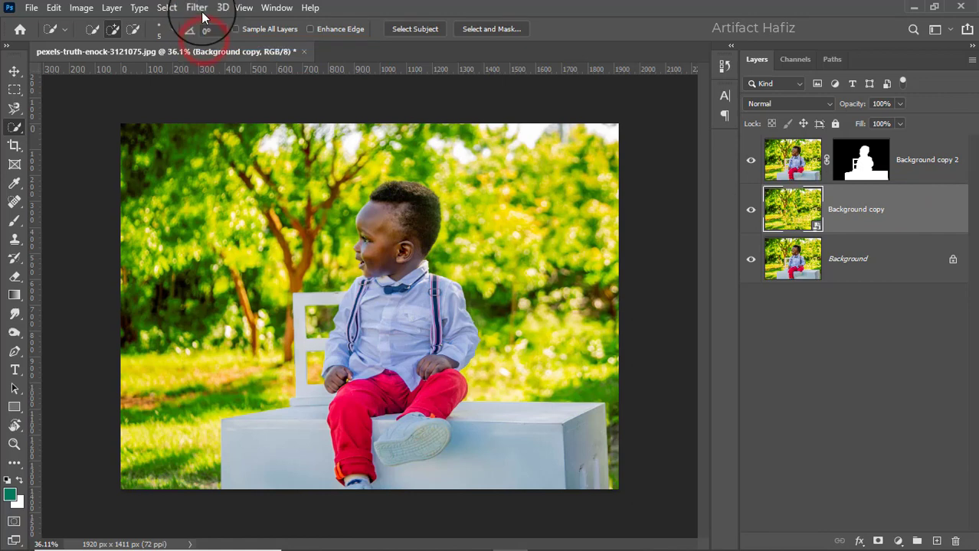
Start a Tilt-Shift blur on Background copy and set its blur to 74 px
click(196, 7)
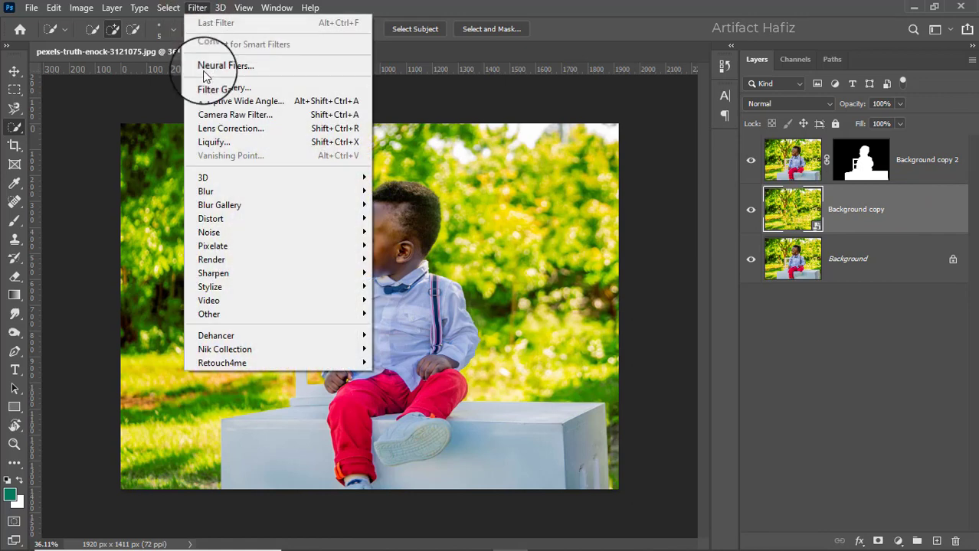
mouse_move(364, 204)
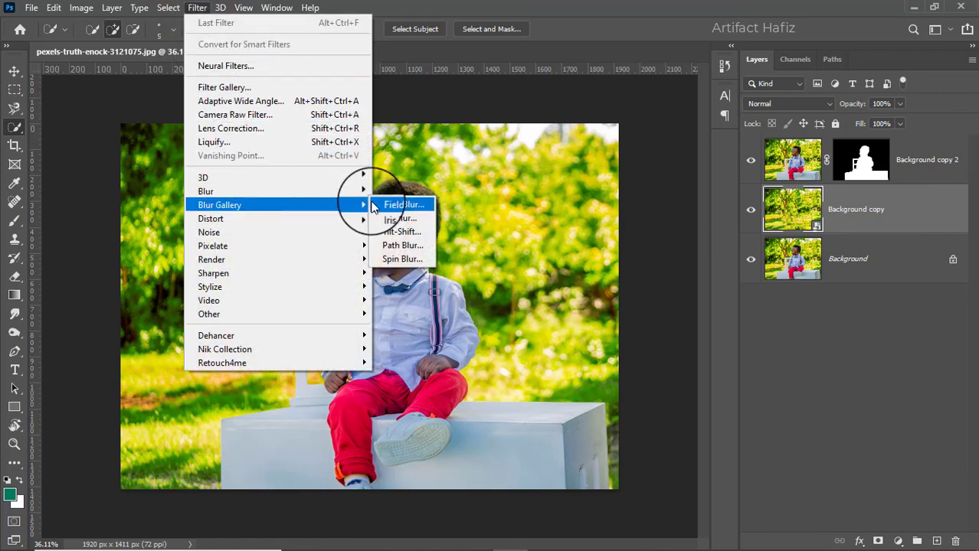
click(380, 232)
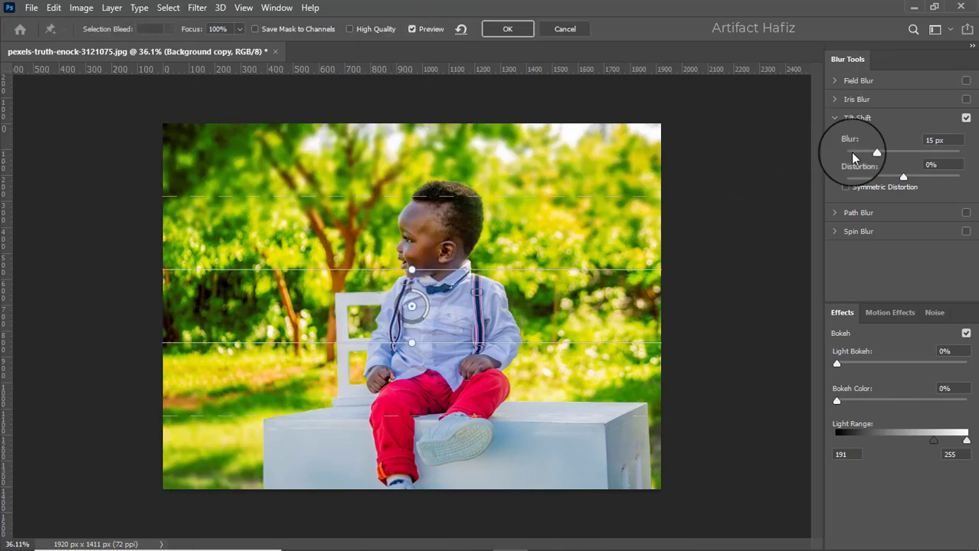
drag(881, 157, 898, 159)
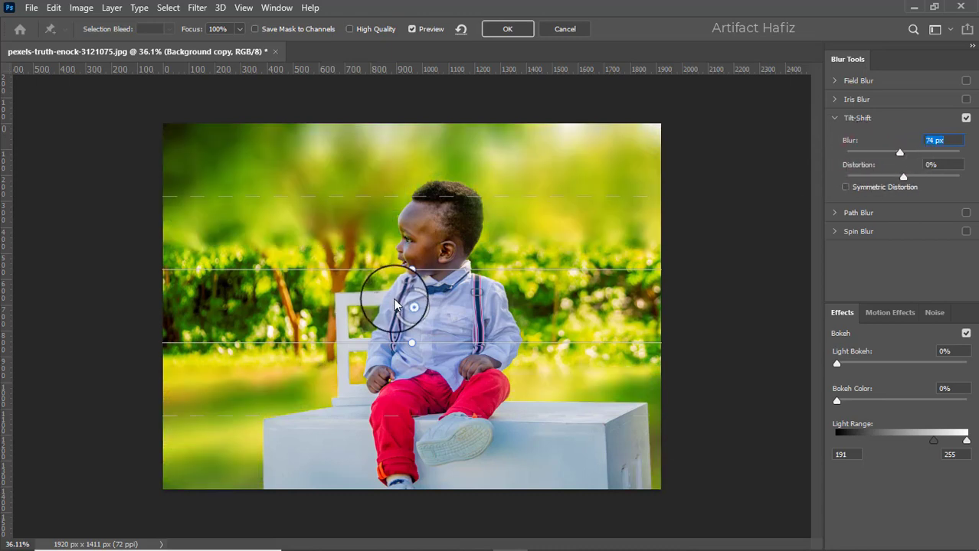
Move the tilt-shift focus centre just below the photo's lower edge, extend the upper blur transition to the boy's chin level, and apply the blur
drag(414, 310, 397, 510)
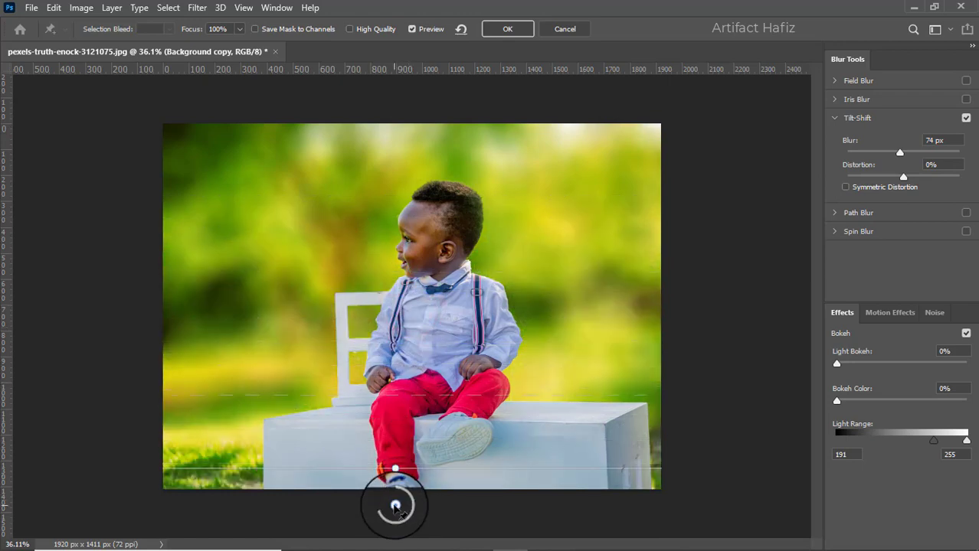
drag(403, 391, 425, 268)
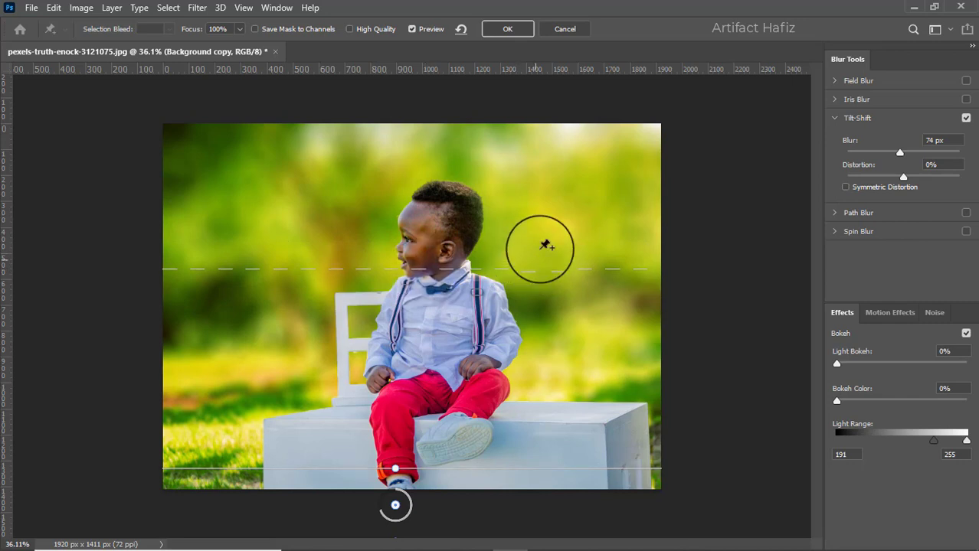
click(509, 28)
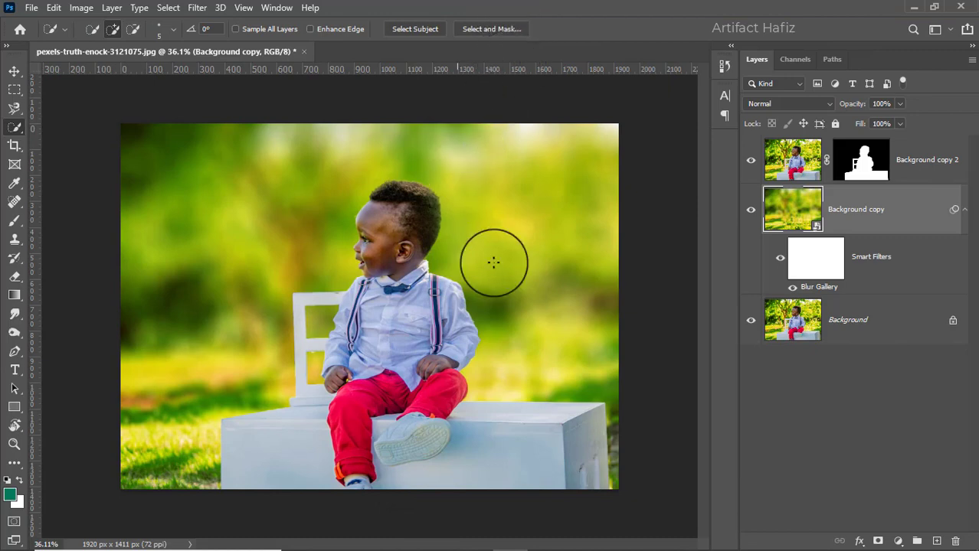
Target the Background copy 2 layer mask and set up a black hard round brush at 10 px
click(845, 175)
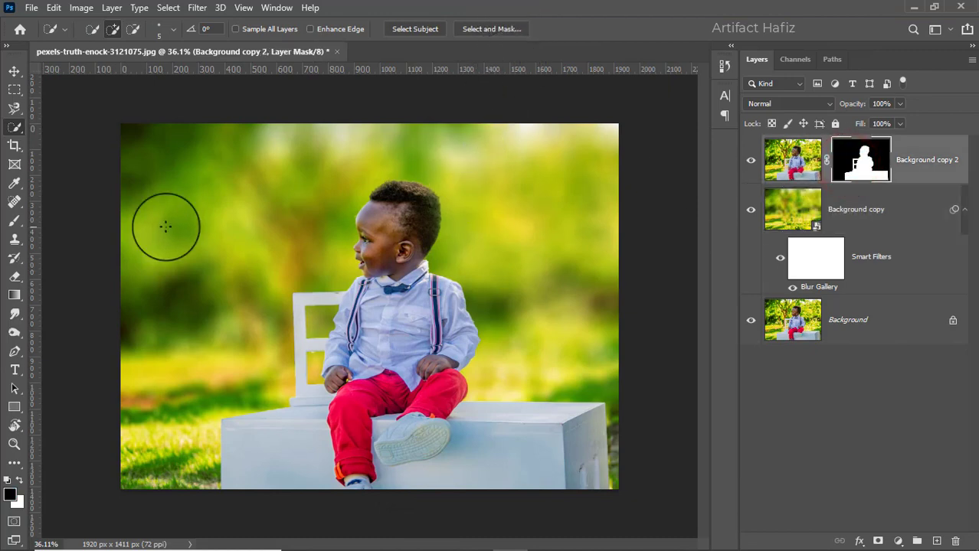
click(10, 223)
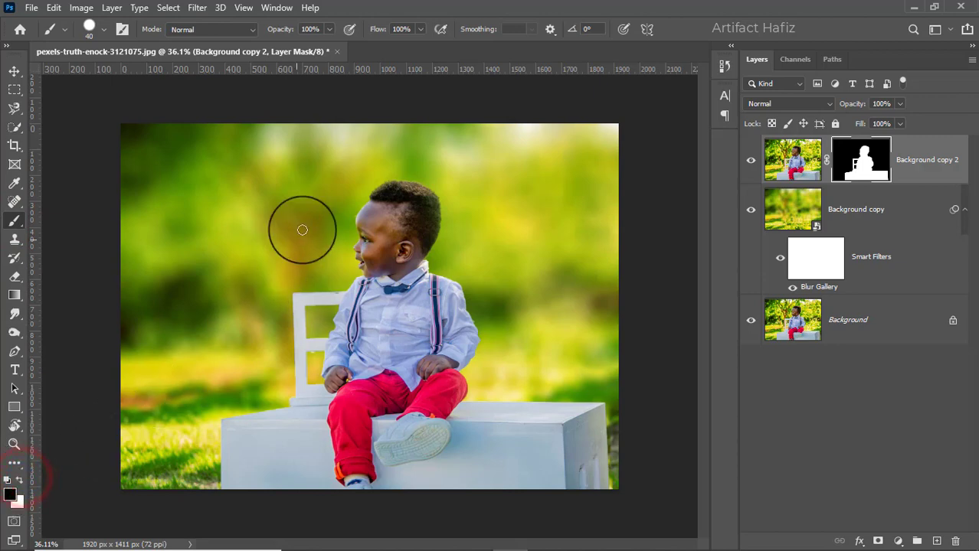
scroll(361, 201, up, 5)
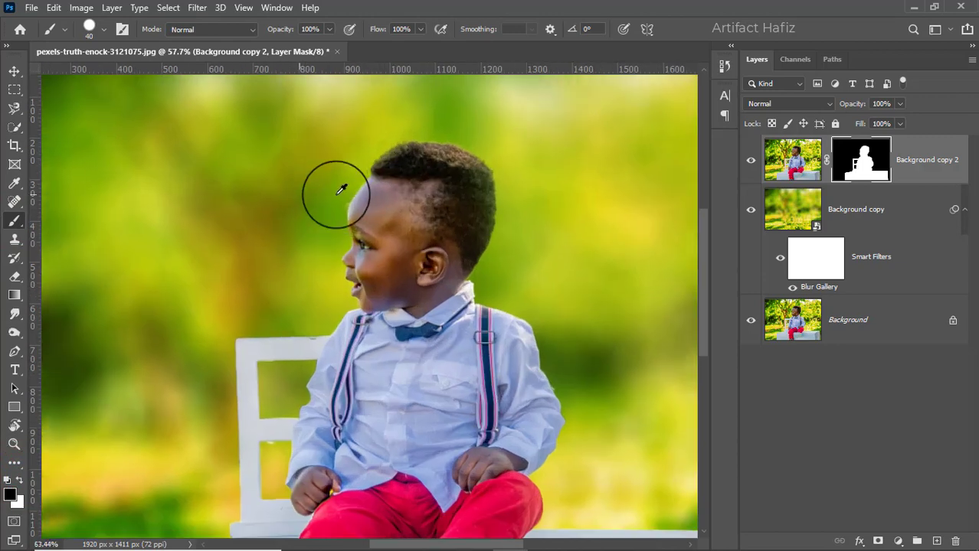
click(104, 30)
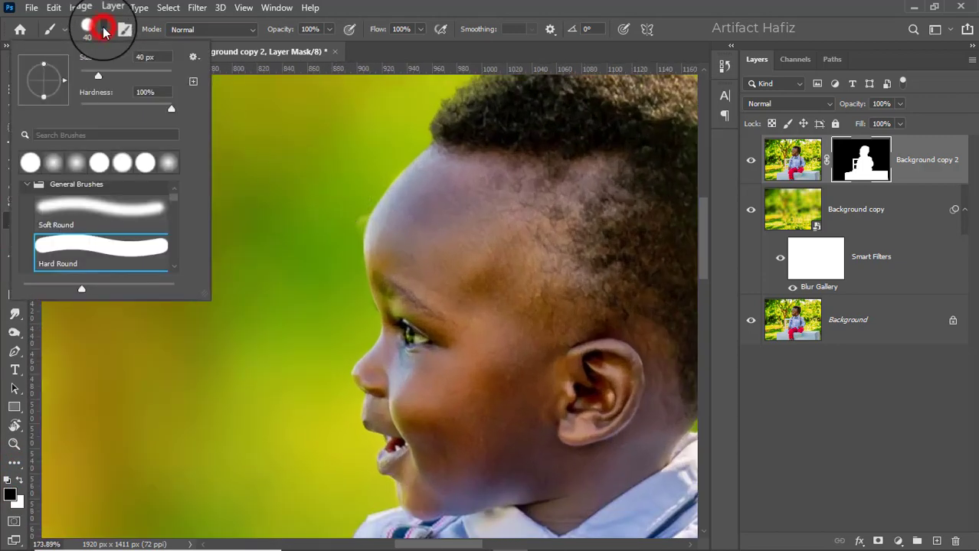
click(104, 30)
click(104, 30)
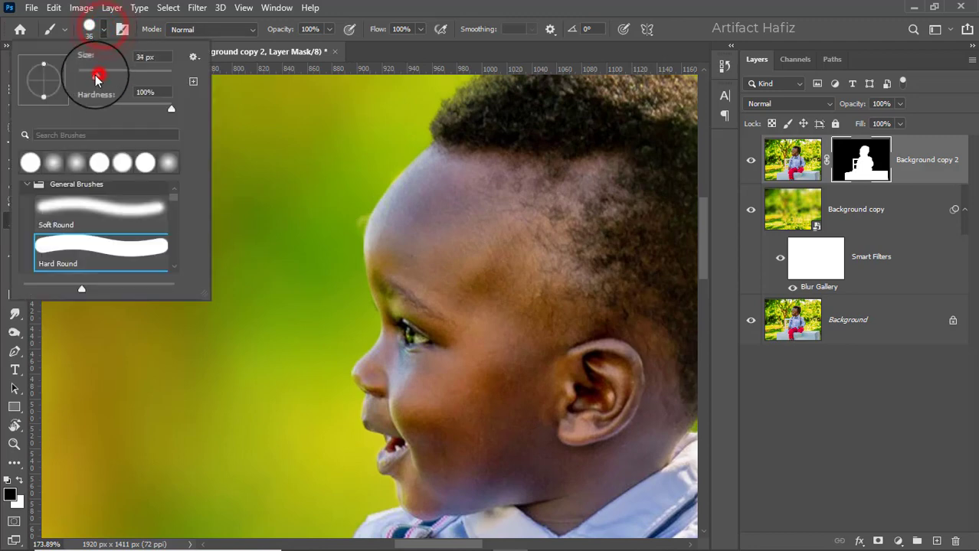
drag(96, 79, 85, 78)
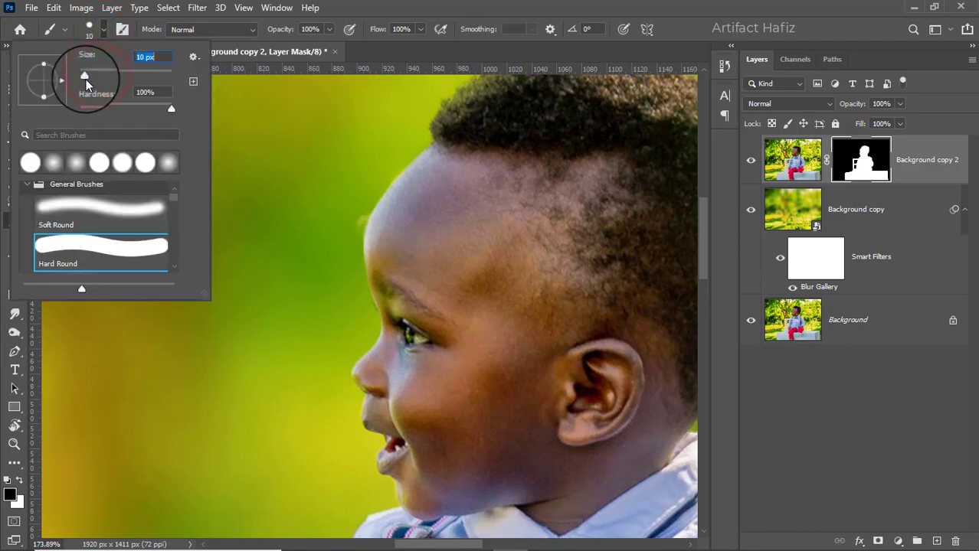
click(359, 212)
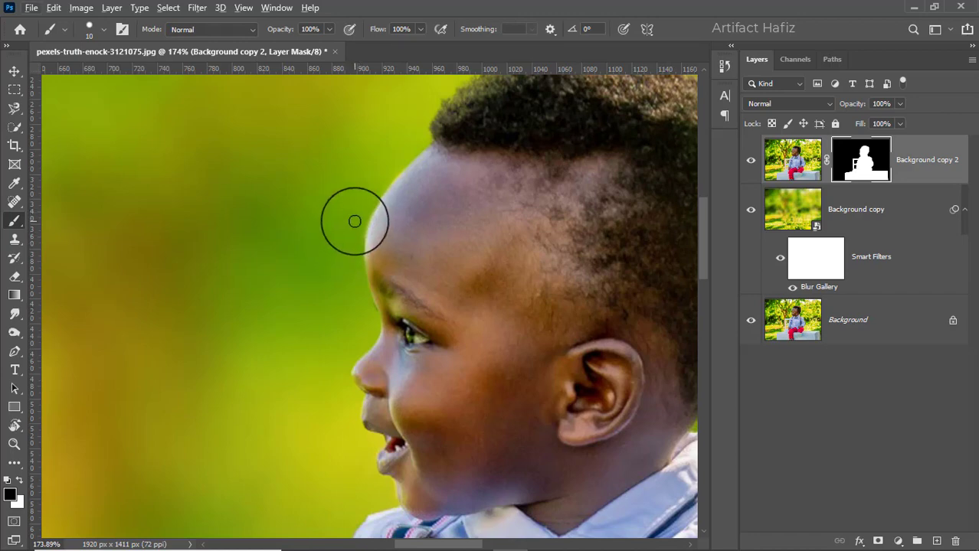
Paint black on the Background copy 2 mask along the edge of the boy's forehead to clean up the cutout
click(355, 219)
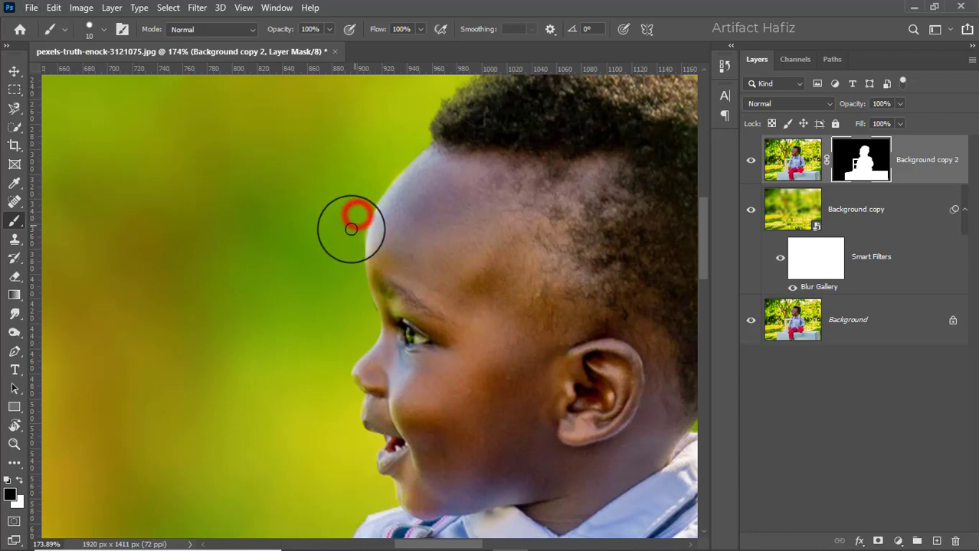
click(357, 221)
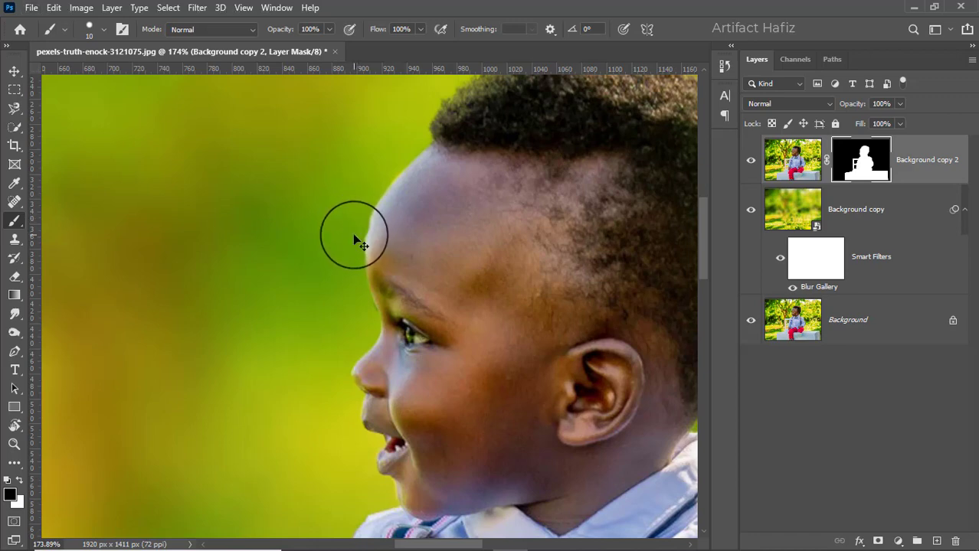
click(358, 217)
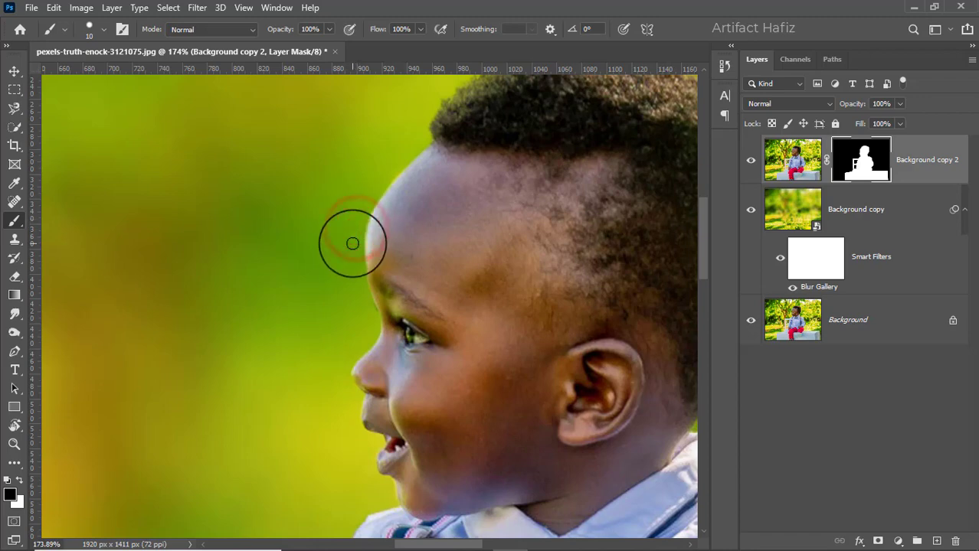
scroll(409, 230, down, 3)
scroll(408, 230, down, 4)
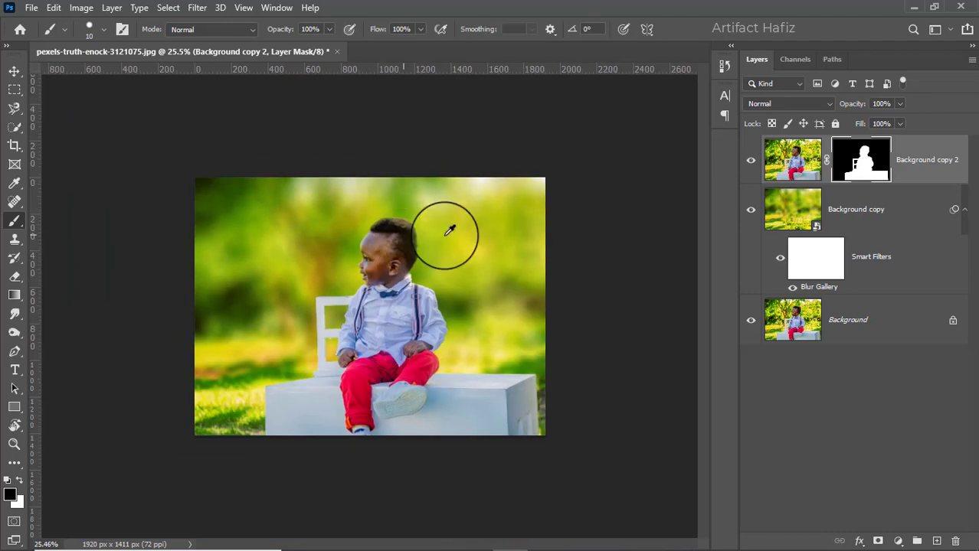
scroll(470, 225, up, 2)
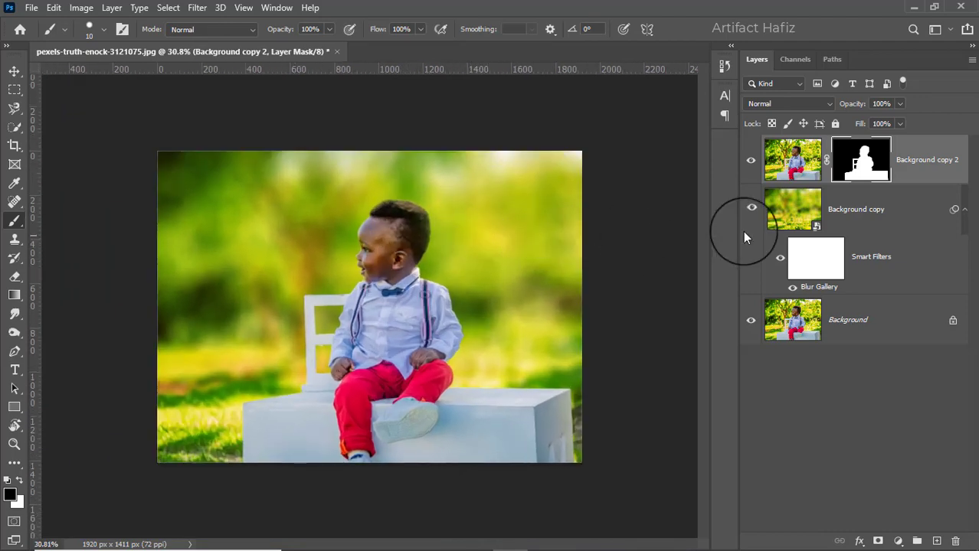
Add a Brightness/Contrast adjustment layer above Background copy 2 and set its brightness to -20
click(904, 165)
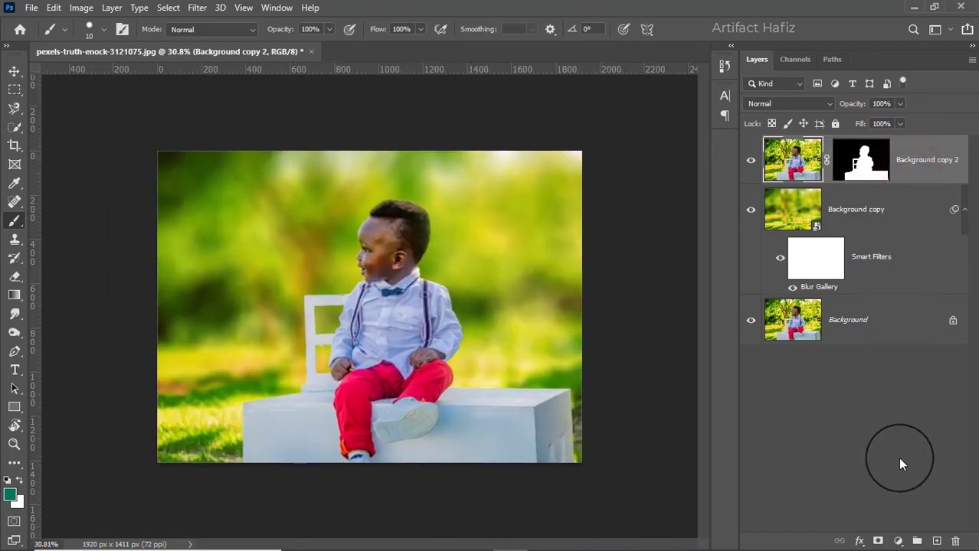
click(896, 541)
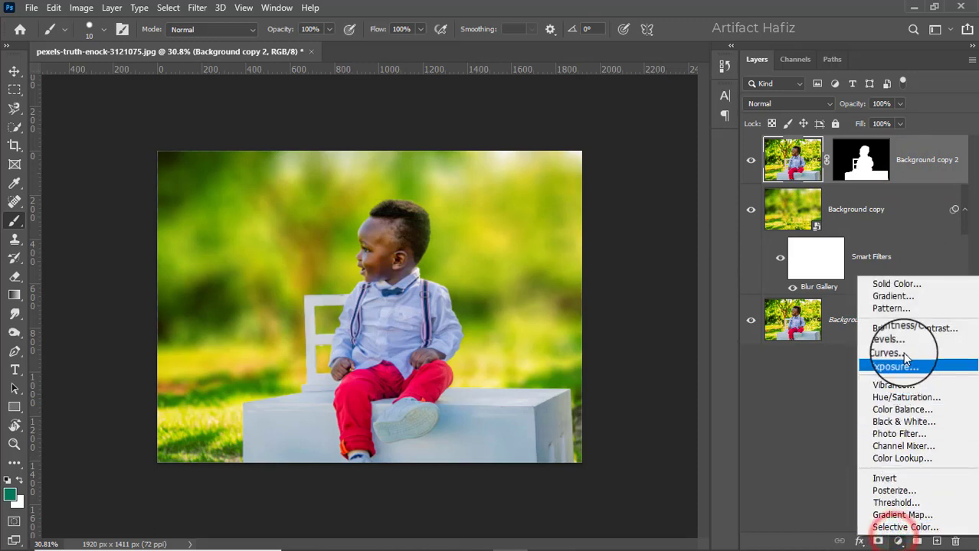
click(905, 329)
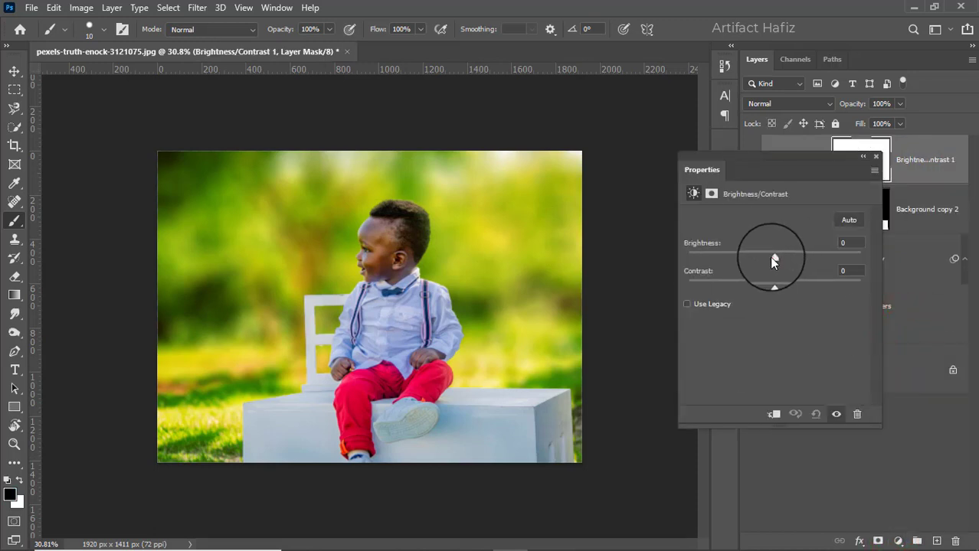
drag(774, 262, 764, 261)
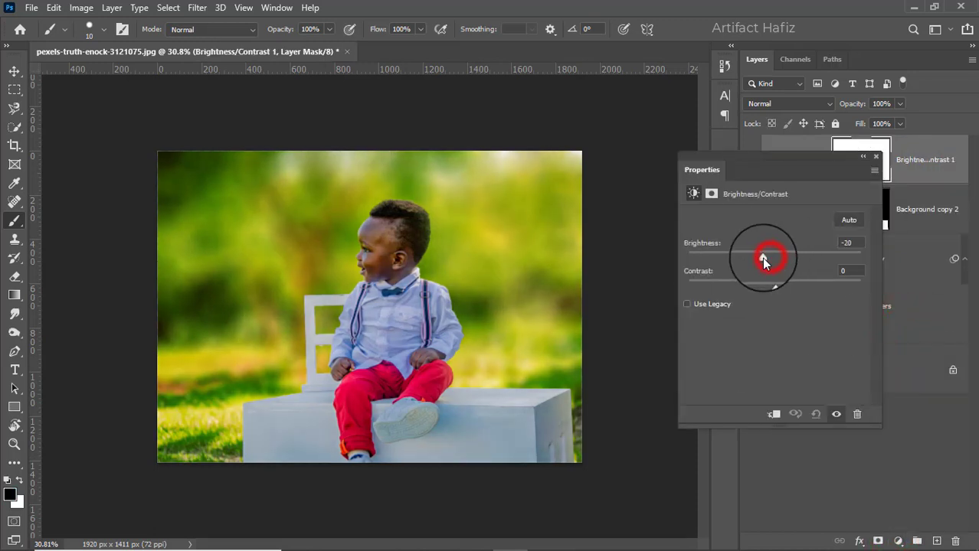
click(876, 159)
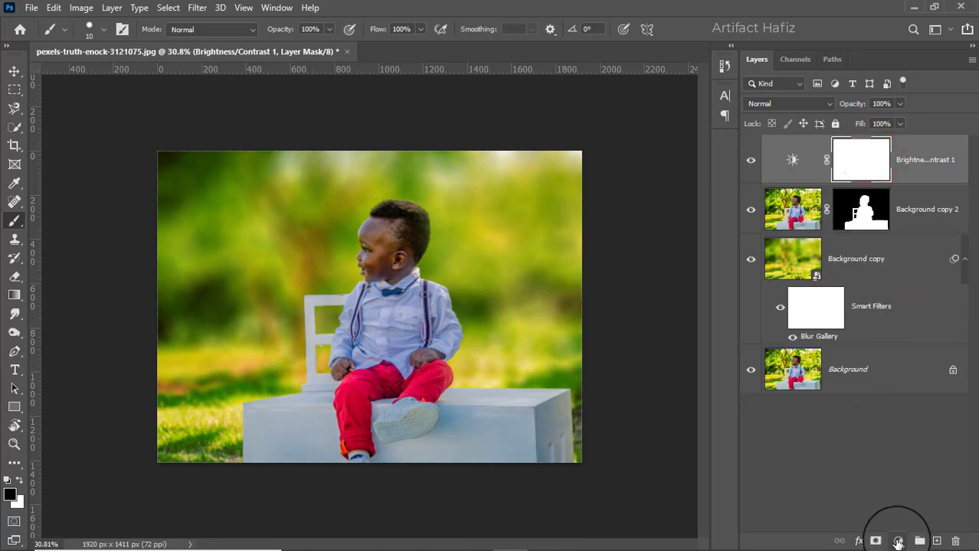
Add a Curves adjustment layer on top, anchoring the RGB curve in the shadows and raising its highlights slightly
click(898, 541)
click(889, 357)
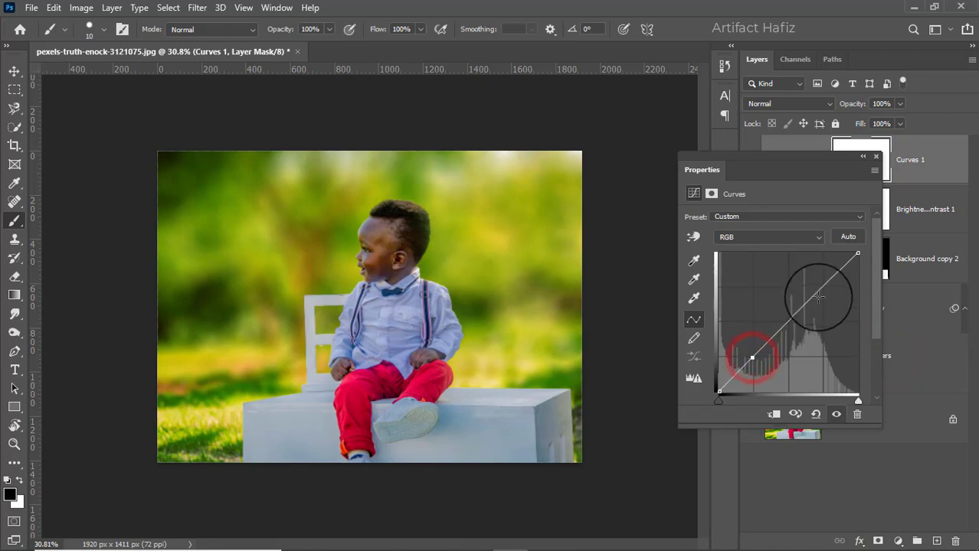
drag(825, 280, 824, 272)
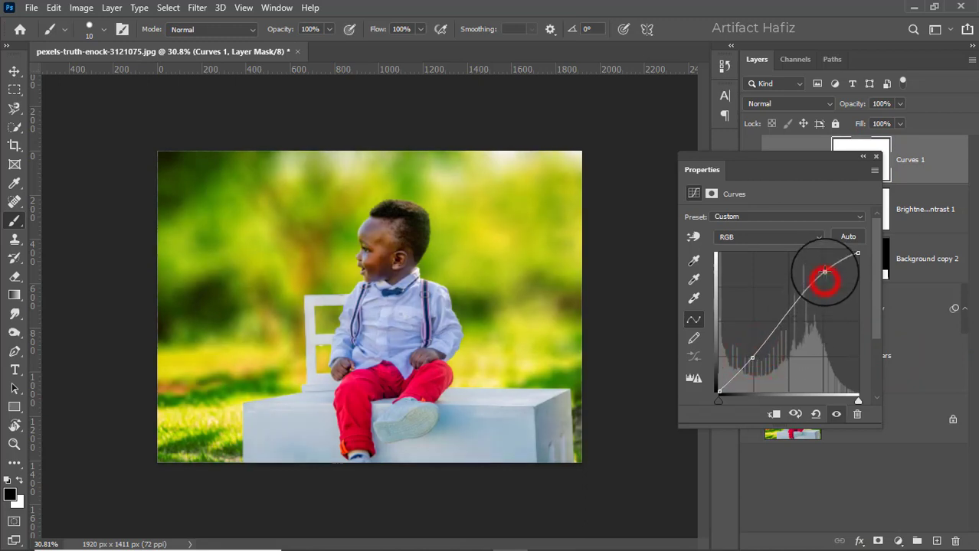
click(753, 359)
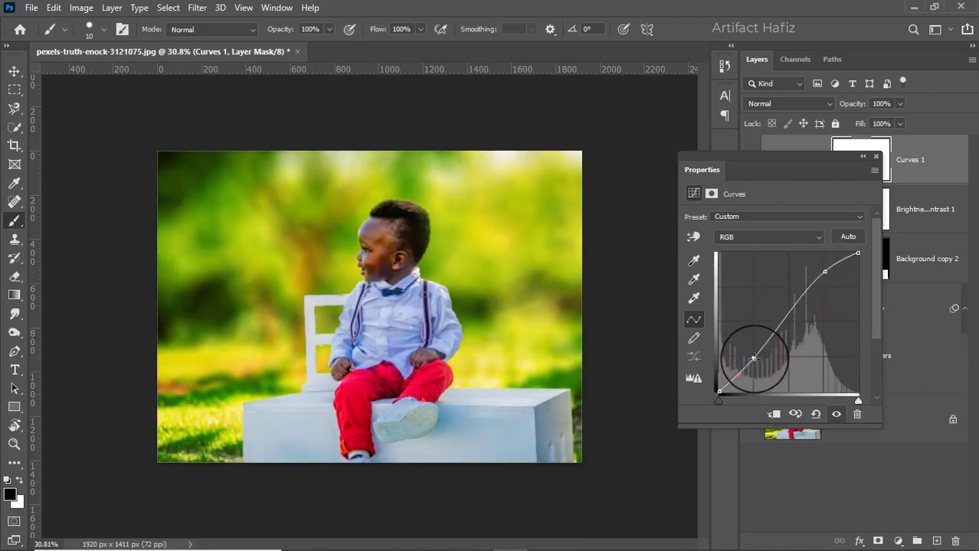
click(876, 158)
Stamp all visible layers into a new top layer and convert it for smart filters
key(ctrl+alt+shift+e)
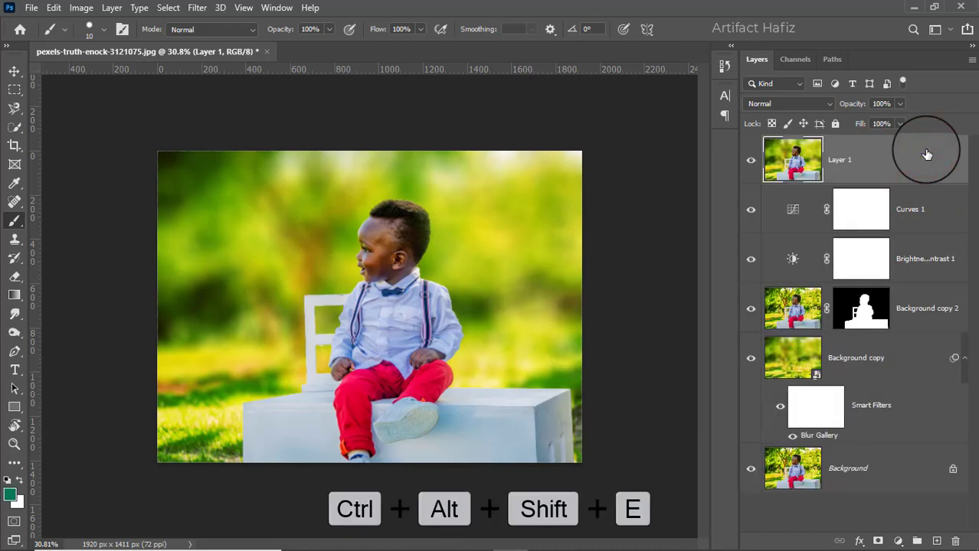
click(197, 7)
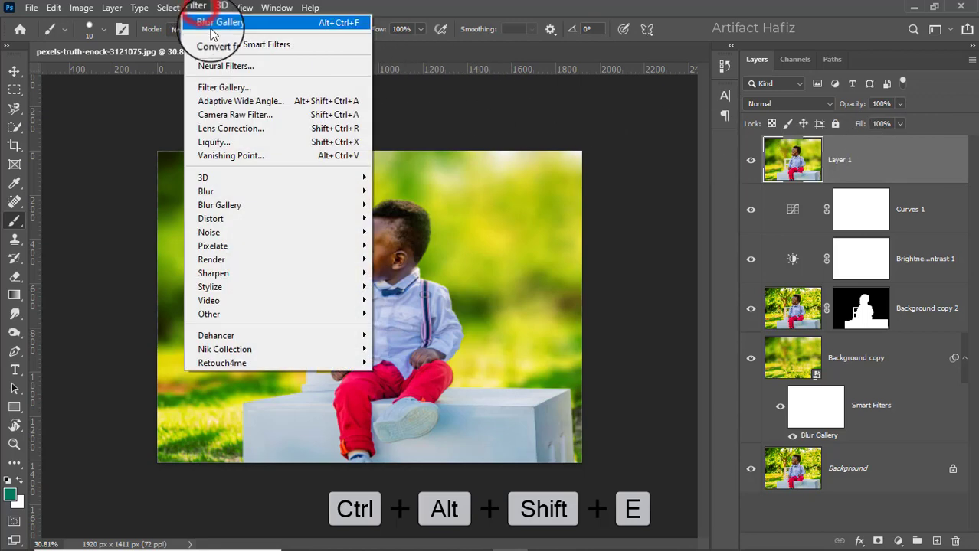
click(230, 46)
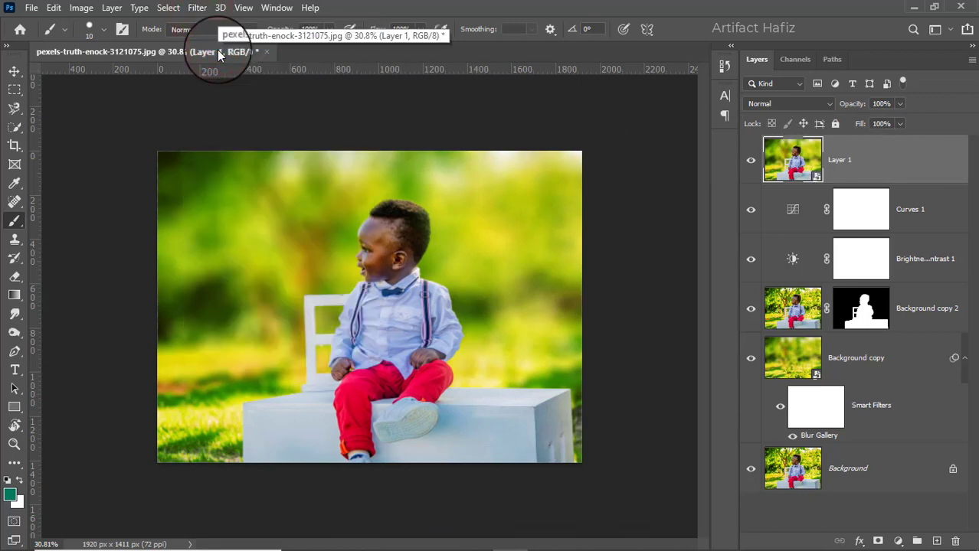
Start the Camera Raw filter on Layer 1 and set temperature to +7, tint to -5 and exposure to -0.20
click(197, 8)
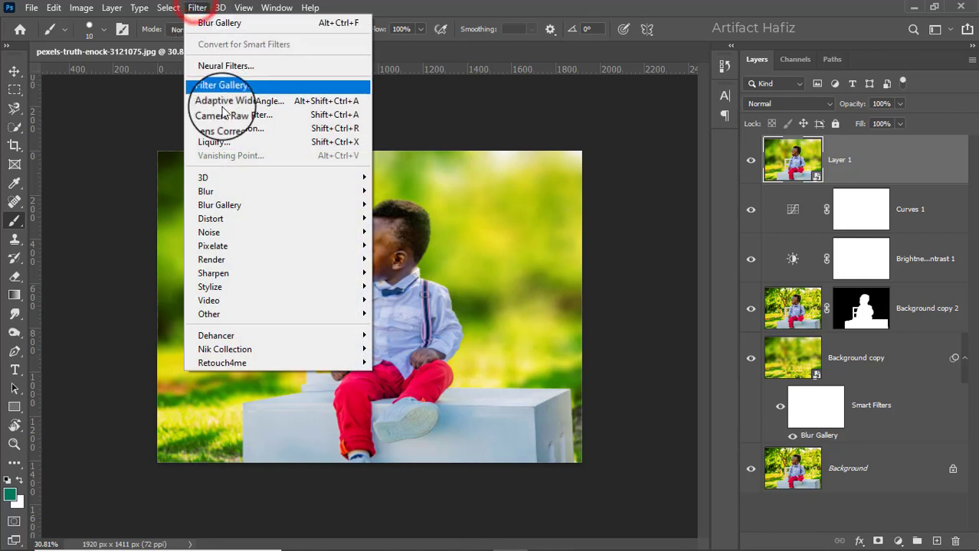
click(228, 116)
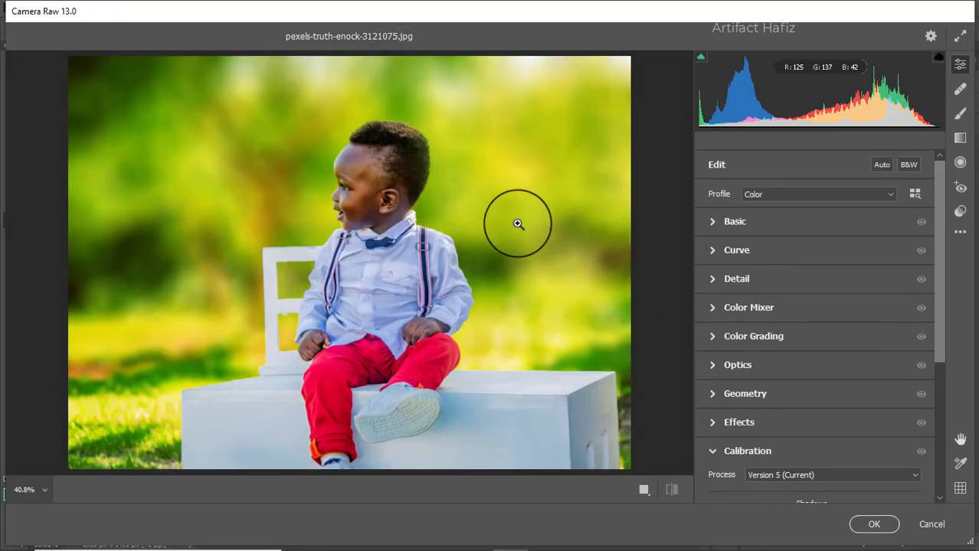
click(720, 224)
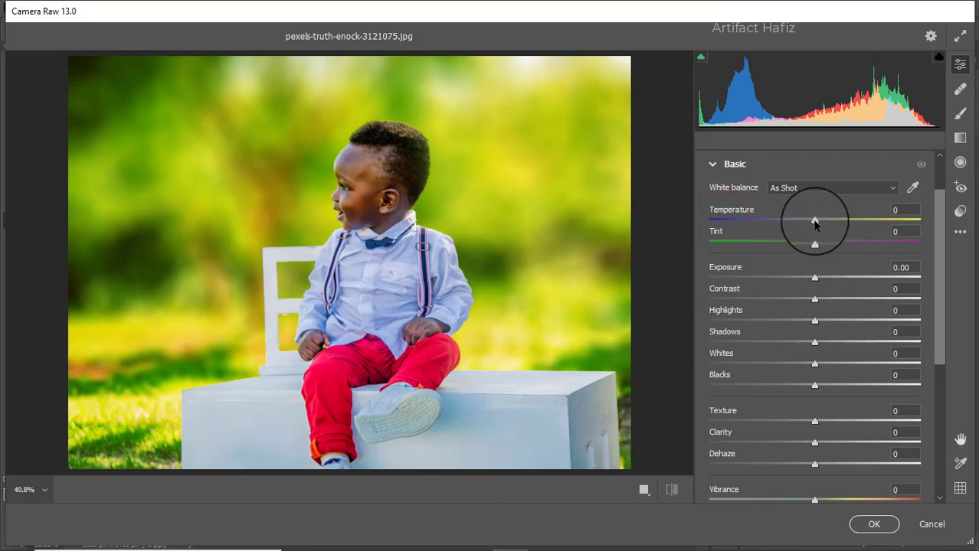
drag(815, 220, 811, 277)
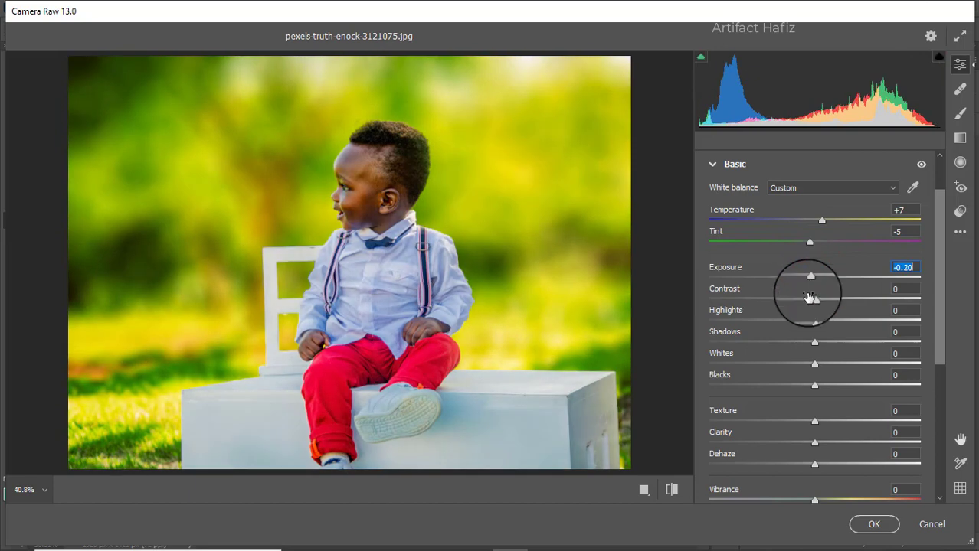
Set highlights to -84, whites to +44, shadows to +50 and blacks to -13 in the Basic adjustments
drag(813, 323, 727, 322)
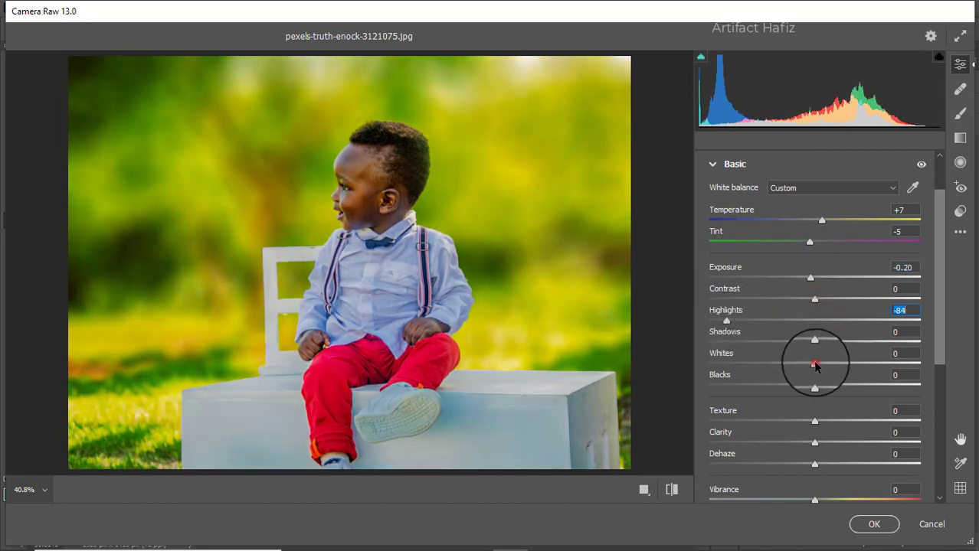
drag(815, 365, 863, 366)
drag(815, 341, 866, 342)
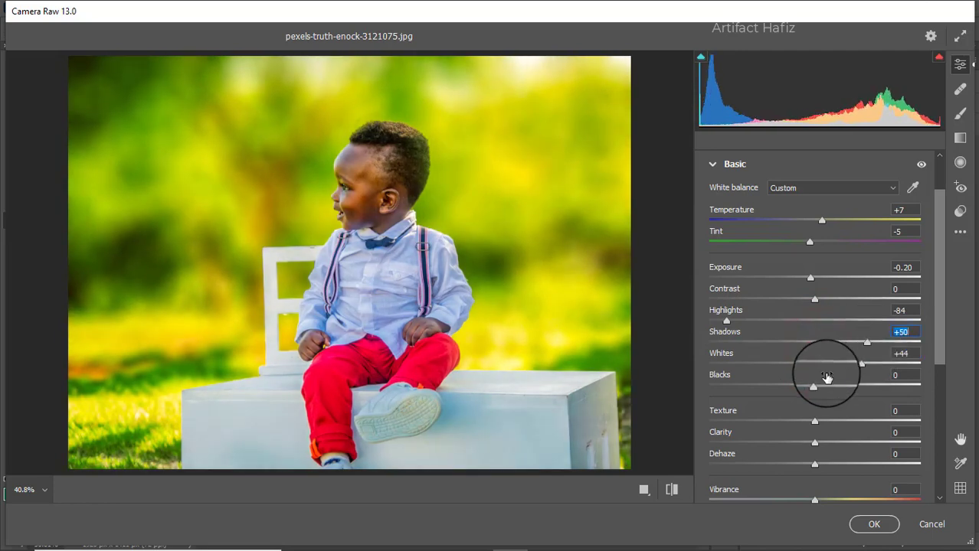
drag(815, 386, 782, 388)
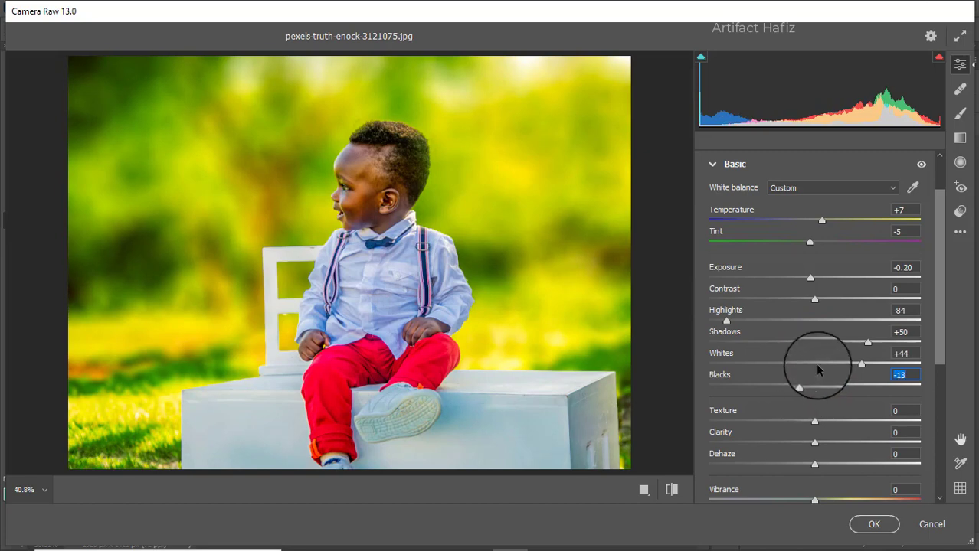
Set texture to -5, clarity to +3 and dehaze to +4, and adjust vibrance and saturation
scroll(817, 369, down, 3)
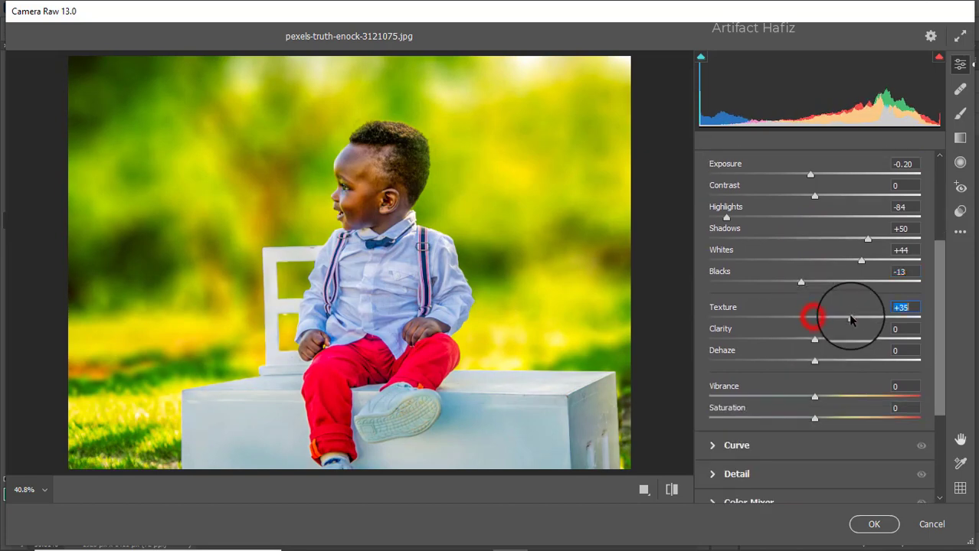
drag(852, 320, 817, 346)
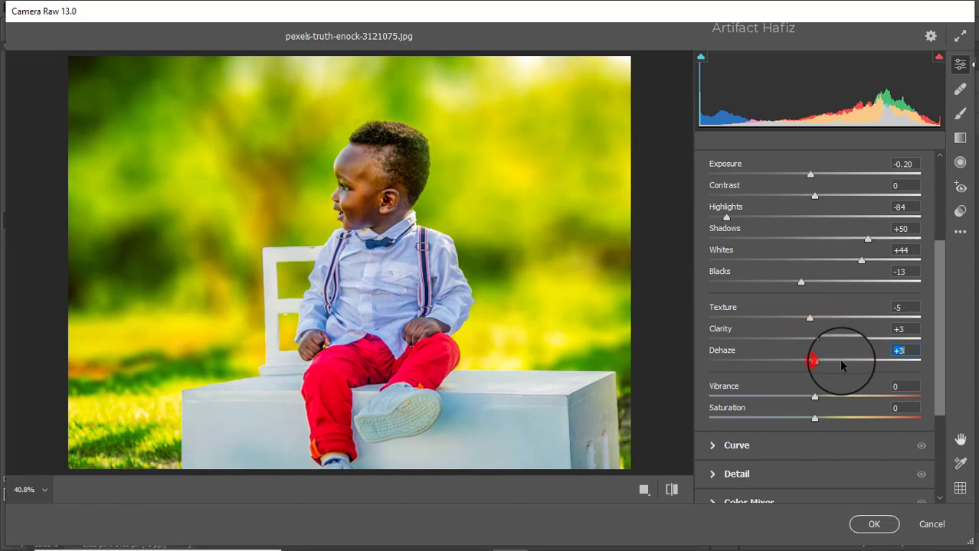
drag(856, 363, 820, 365)
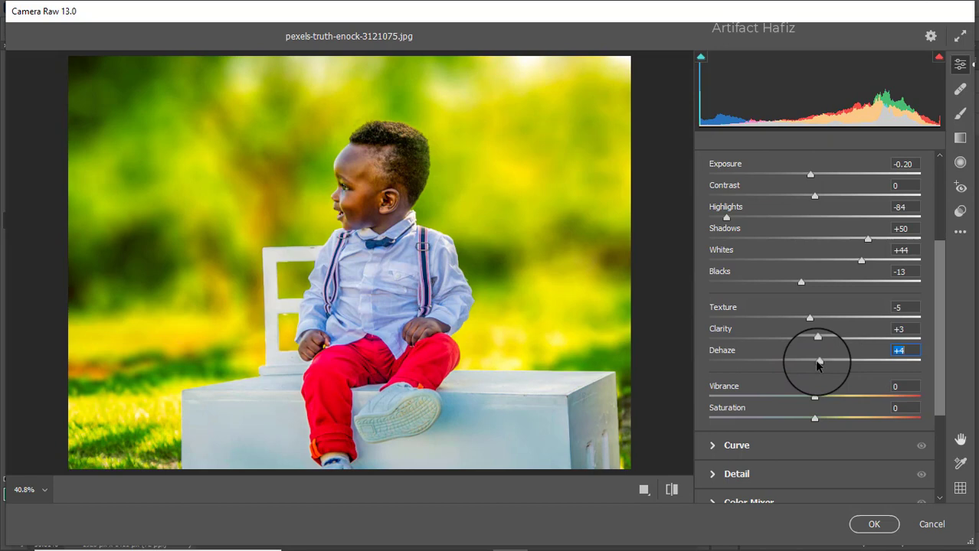
drag(815, 397, 807, 423)
Adjust the blue channel's point curve, raising the black point to output 14 and adding a point at input 63, output 67
click(746, 448)
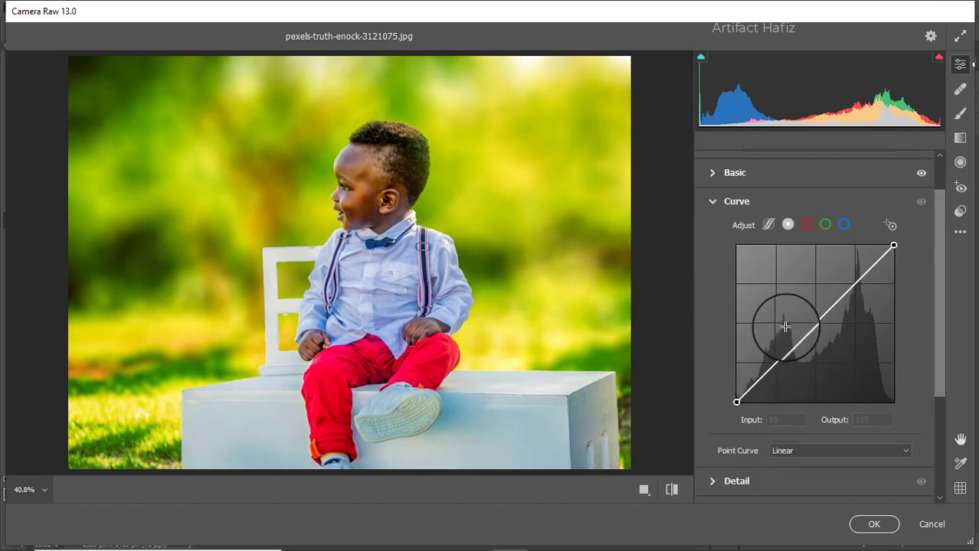
click(843, 225)
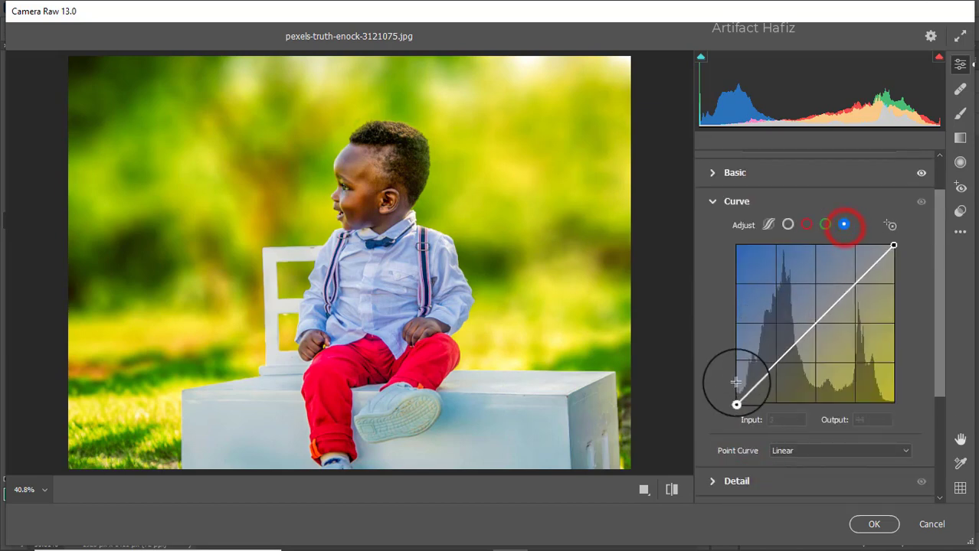
drag(736, 402, 736, 393)
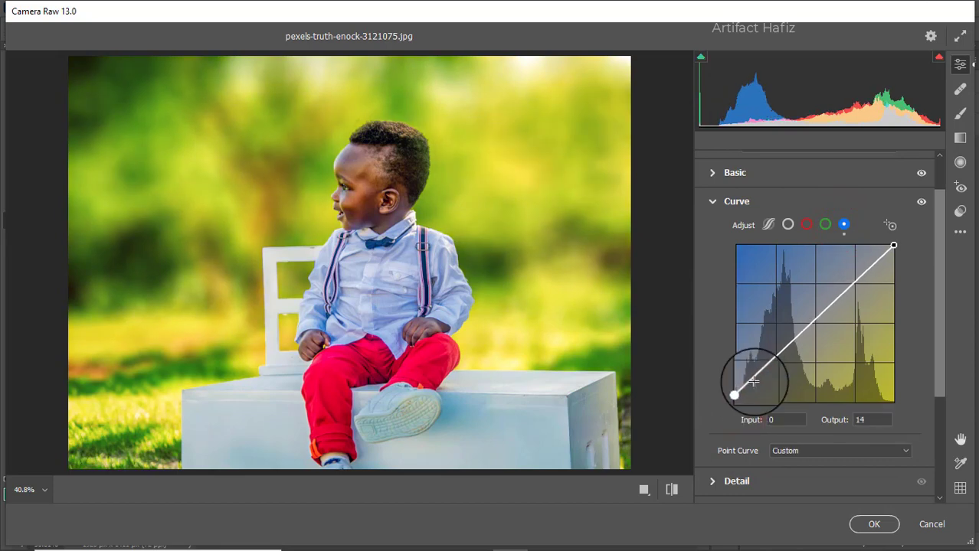
mouse_move(773, 357)
mouse_down()
mouse_move(775, 349)
mouse_move(774, 361)
mouse_up()
Set sharpening to 8, noise reduction to 10 and color noise reduction to 11 in the Detail adjustments
scroll(784, 355, down, 4)
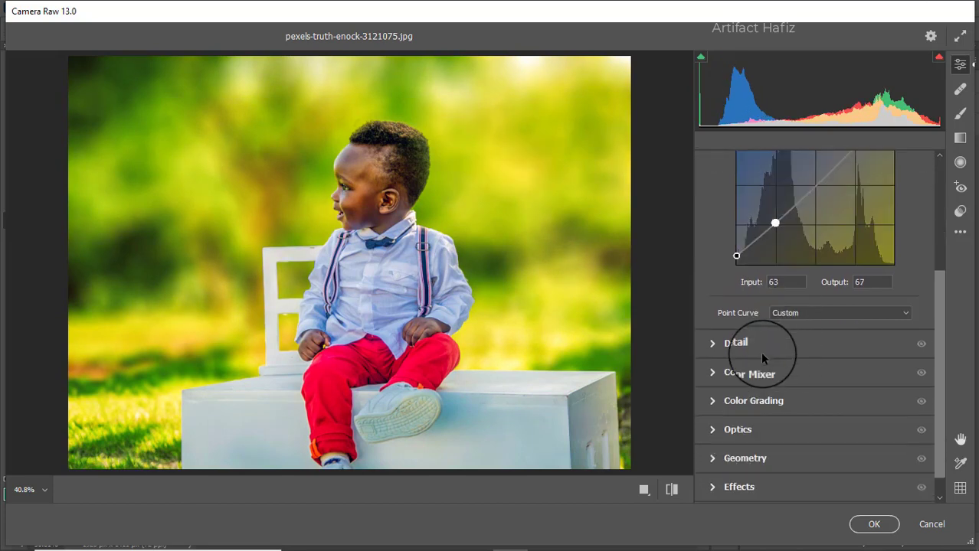
click(733, 345)
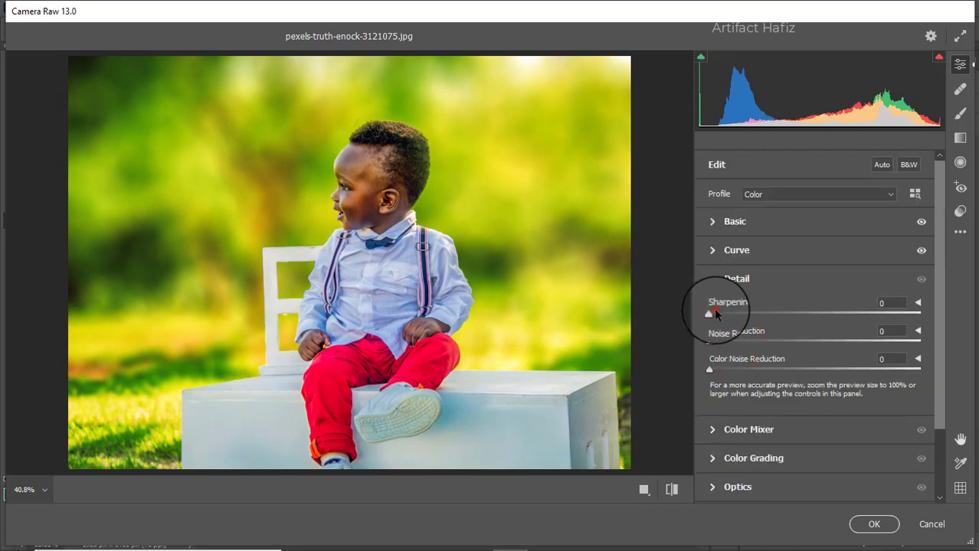
drag(714, 314, 711, 317)
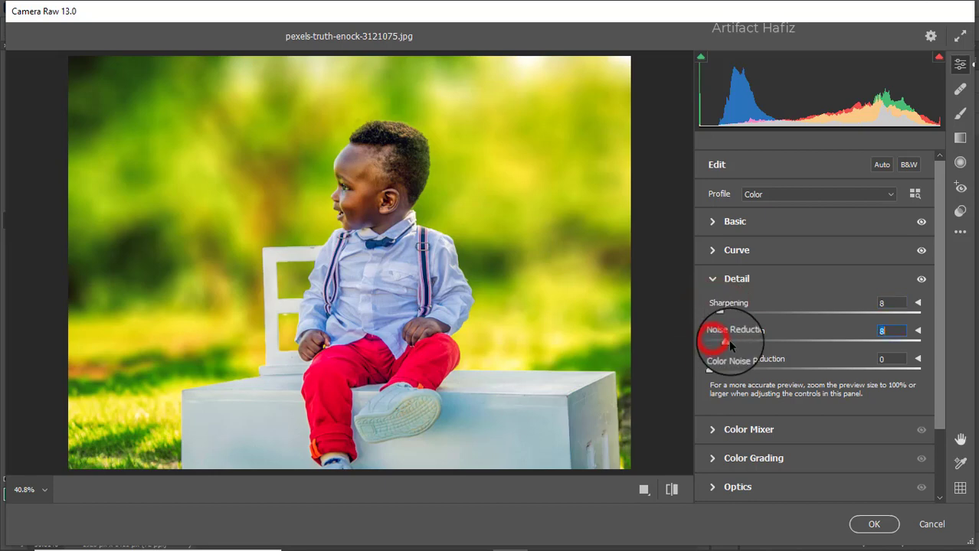
drag(706, 371, 733, 373)
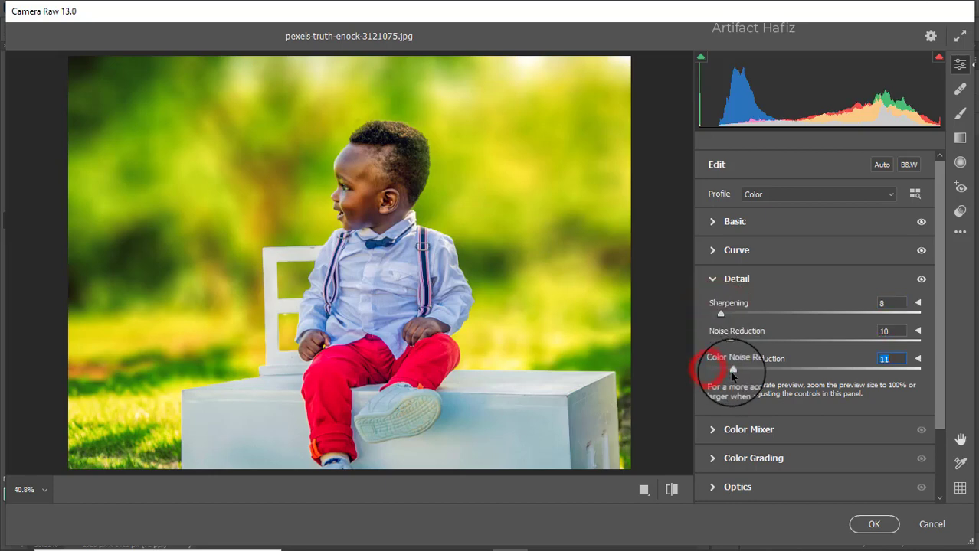
Set the Color Mixer saturation of reds to +6, oranges to +8, yellows to -33, greens to -67, aquas to +5 and blues to +10
scroll(814, 340, down, 2)
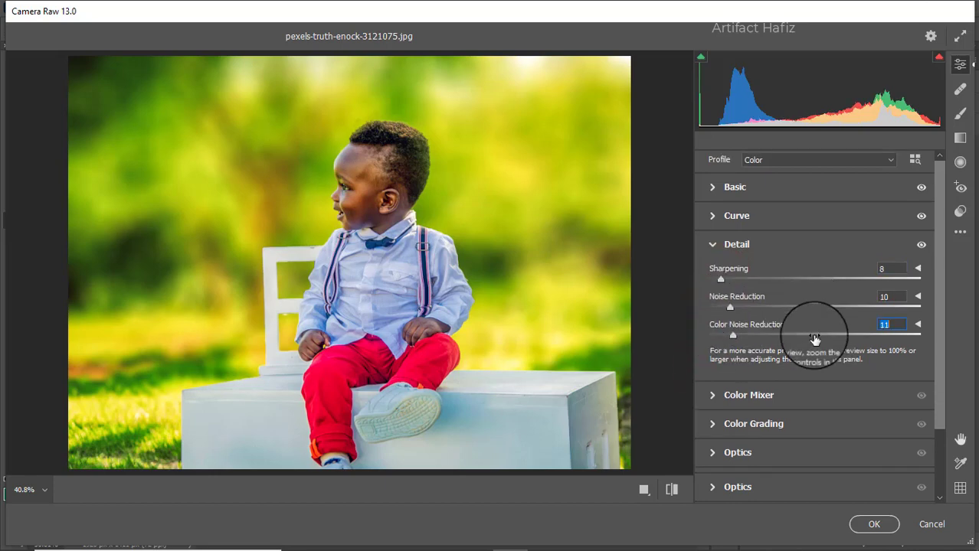
click(762, 340)
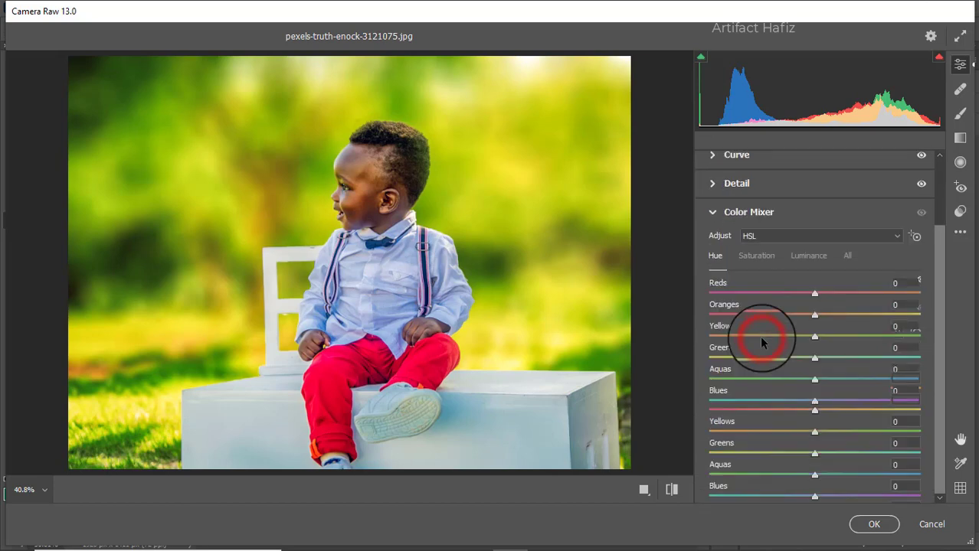
click(764, 257)
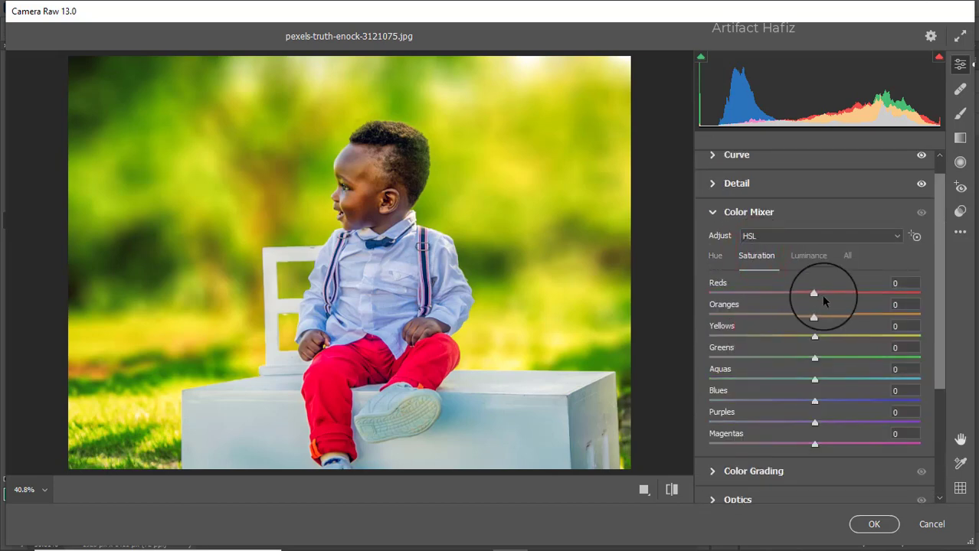
drag(853, 294, 757, 360)
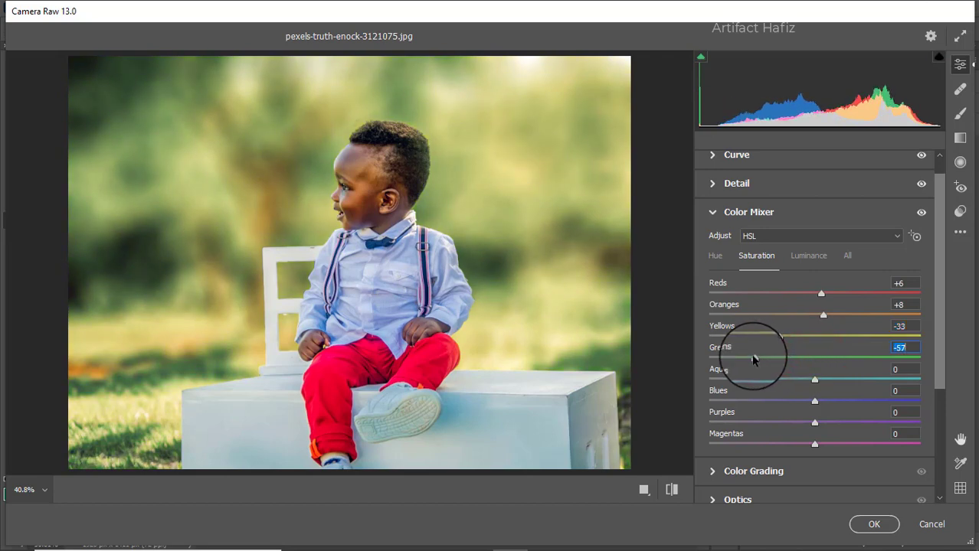
drag(754, 360, 736, 366)
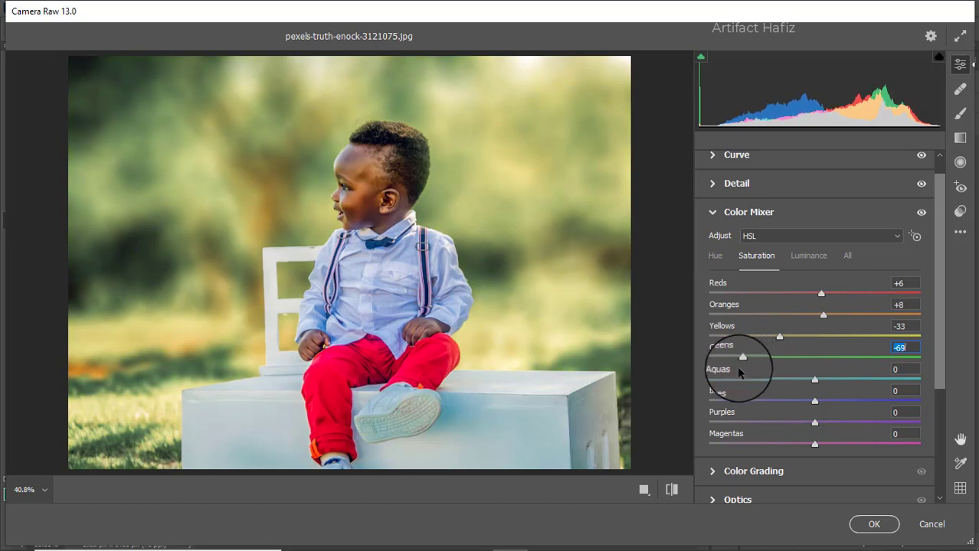
drag(812, 379, 825, 401)
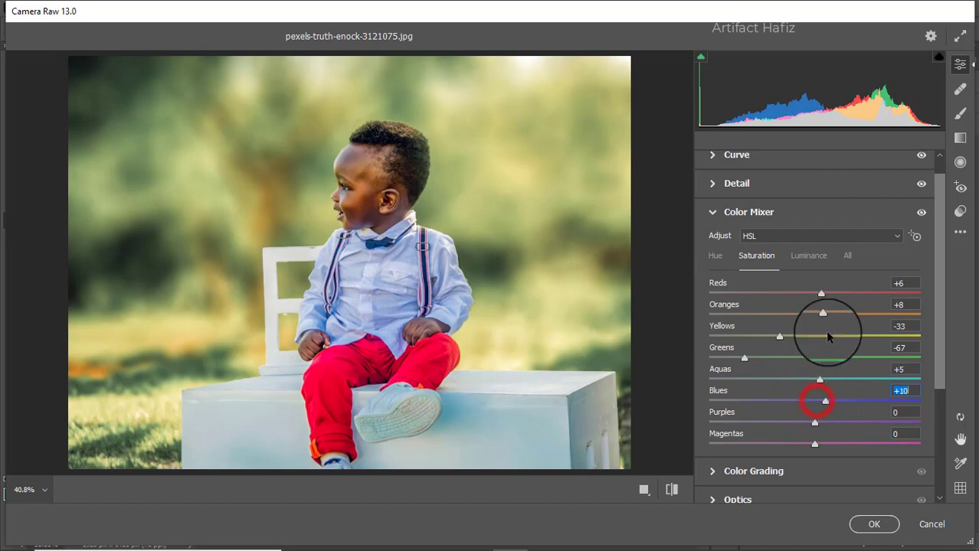
Set the Color Mixer luminance of oranges to +26, aquas to +6 and blues to +10
click(808, 261)
drag(815, 314, 840, 326)
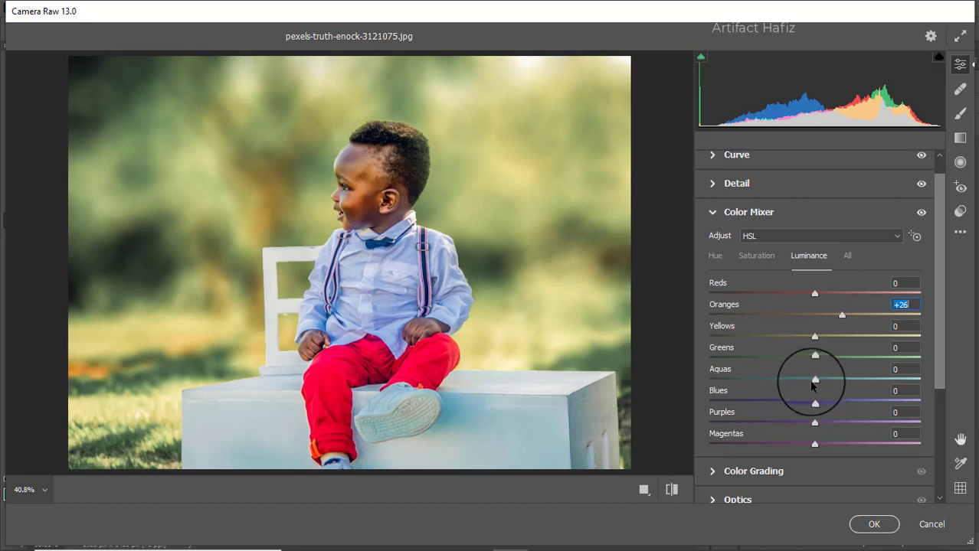
drag(815, 379, 824, 400)
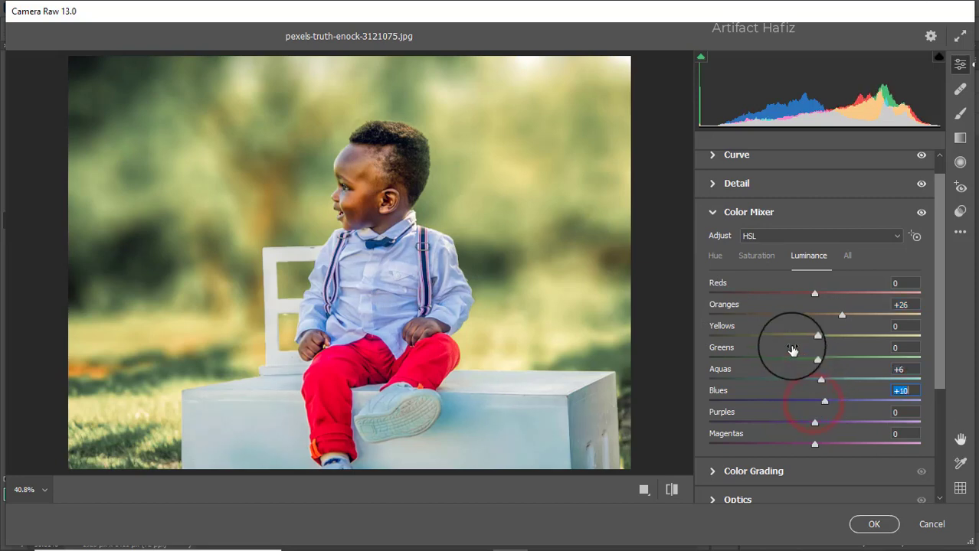
Set the Color Mixer hue of aquas to -35 and blues to -22, and reset yellows to 0 after a trial shift
click(711, 257)
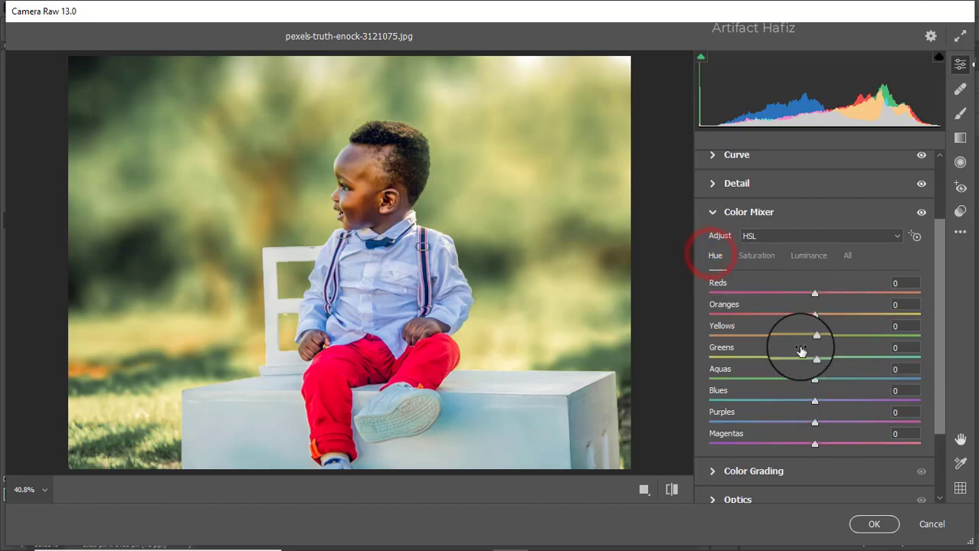
drag(815, 379, 792, 404)
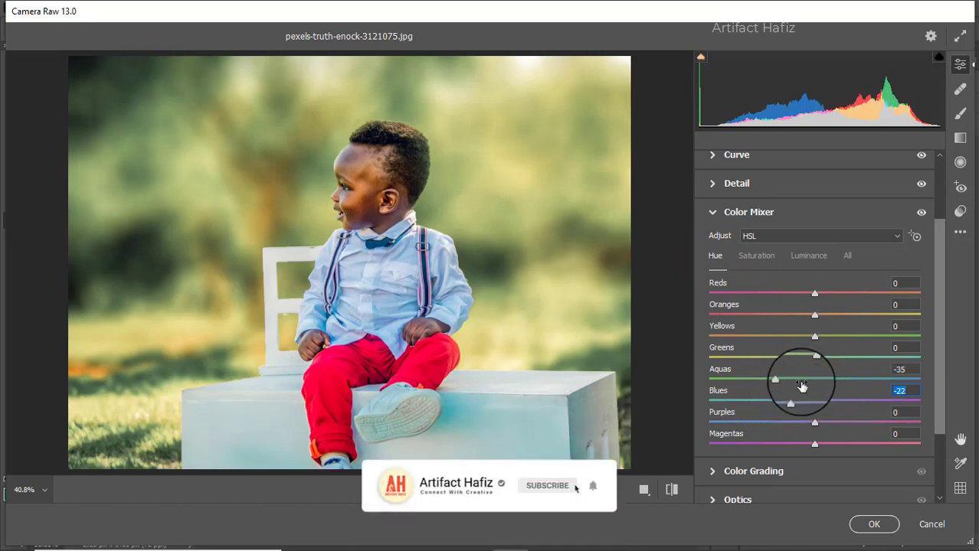
mouse_move(815, 337)
mouse_down()
mouse_move(852, 339)
mouse_move(800, 340)
mouse_up()
double_click(812, 338)
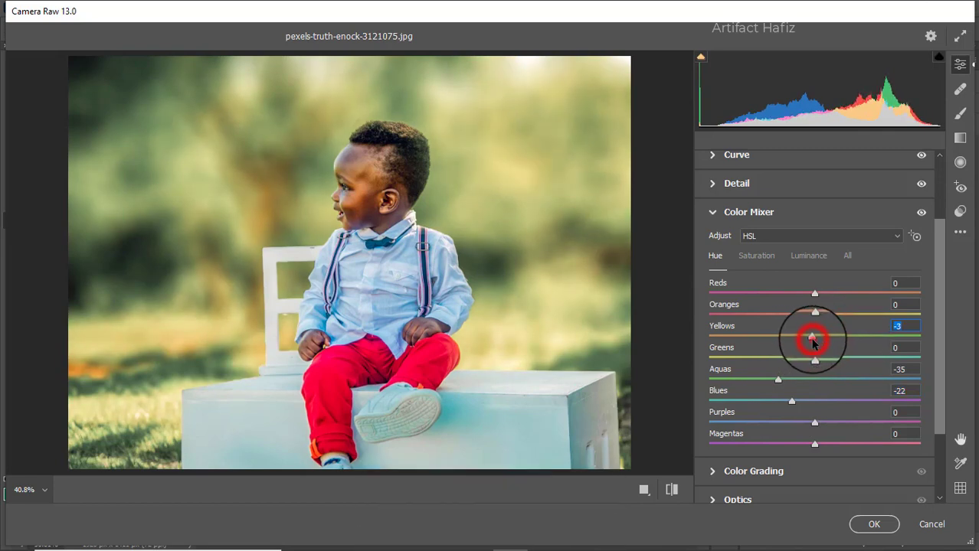
Tint the shadows with hue 254 and saturation 17 in Color Grading
scroll(791, 394, down, 3)
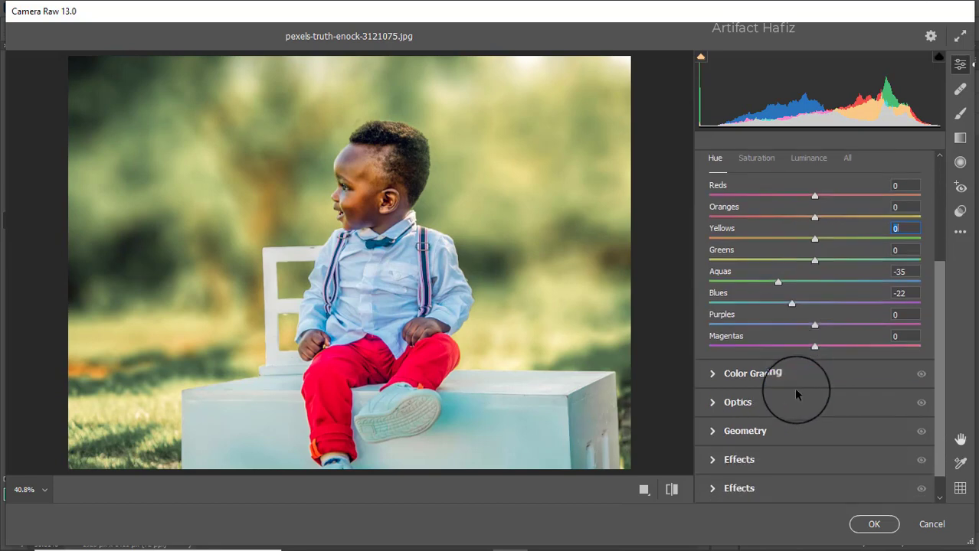
click(755, 372)
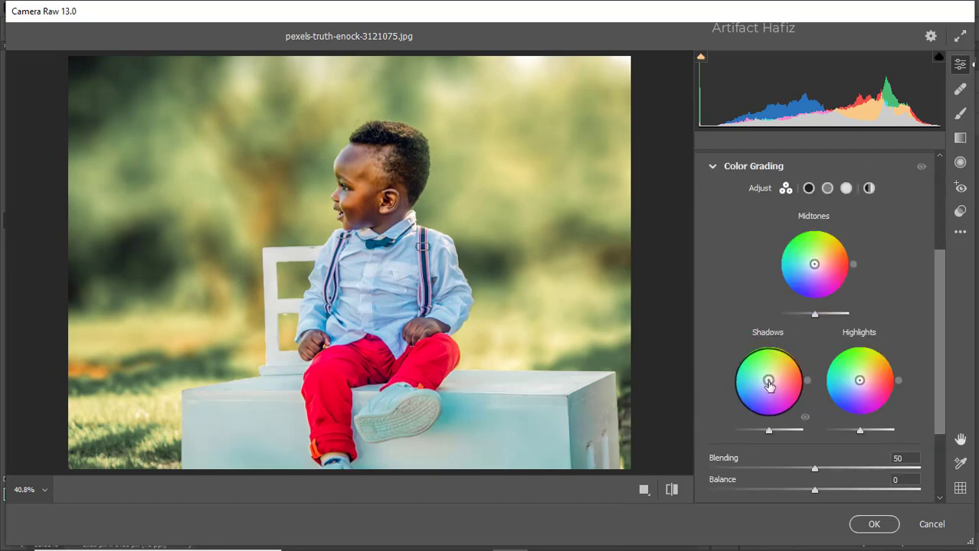
click(764, 383)
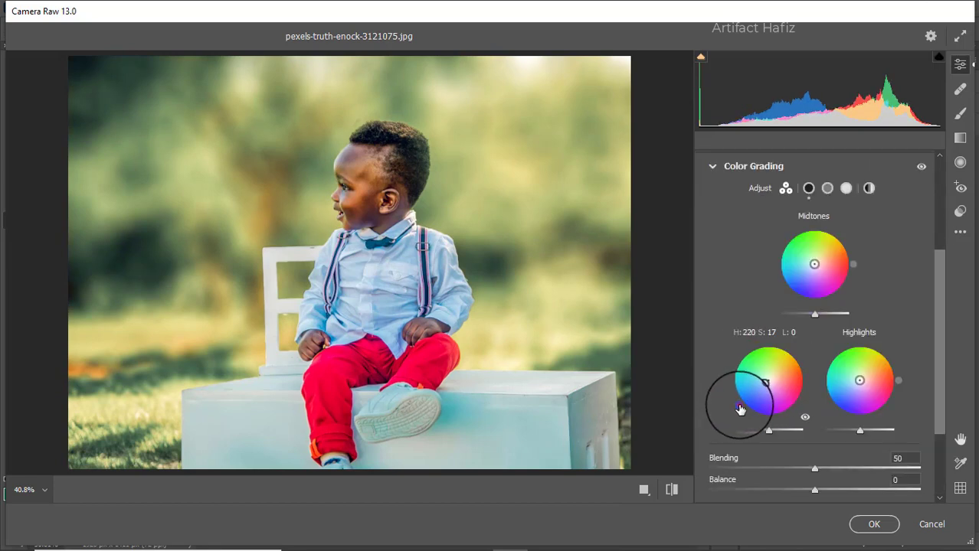
drag(740, 410, 747, 466)
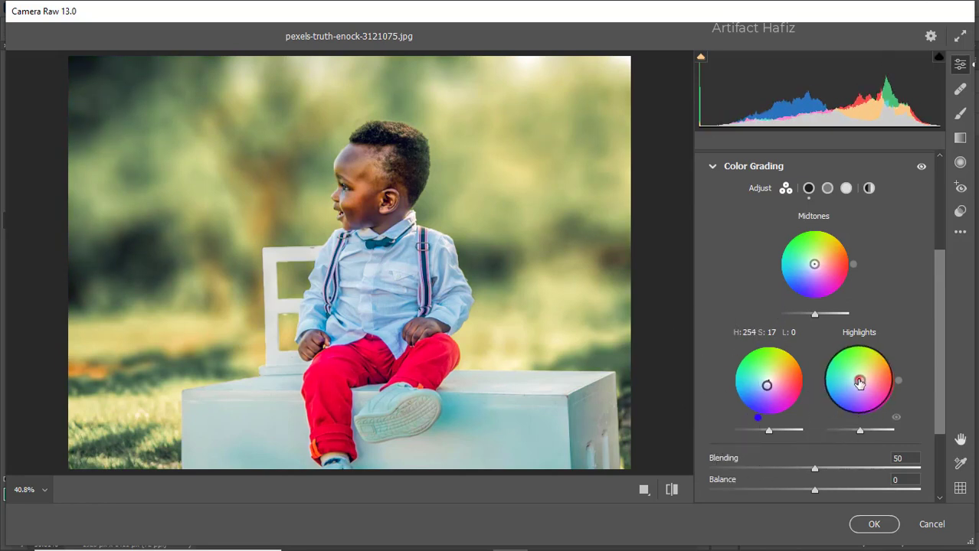
Tint the highlights with hue 165 and the midtones with hue 356 in Color Grading, both at saturation 13
drag(859, 383, 860, 377)
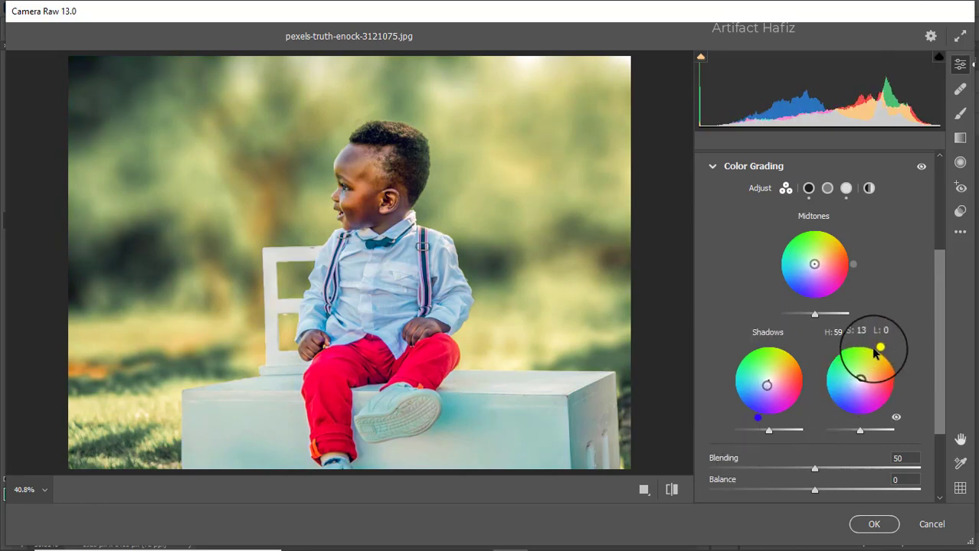
drag(880, 345, 870, 458)
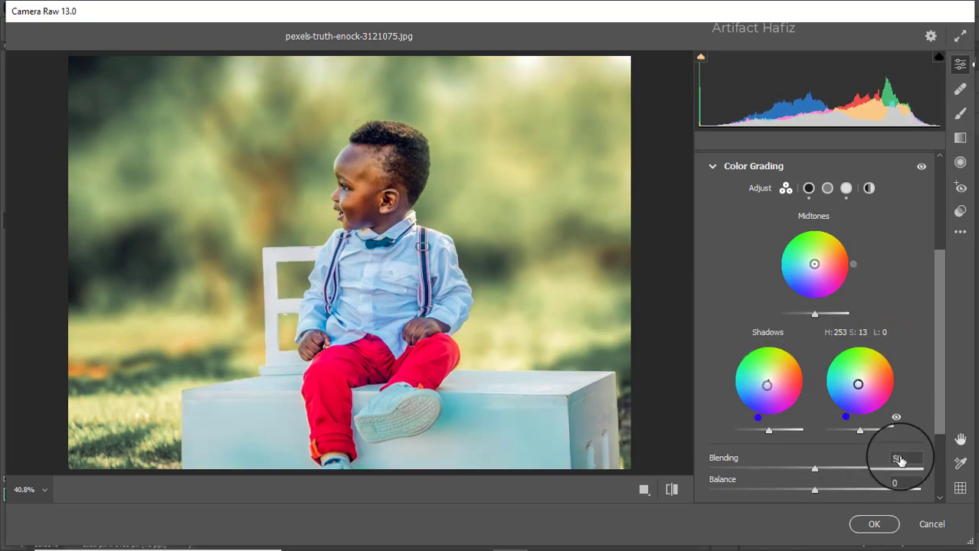
drag(864, 419, 765, 360)
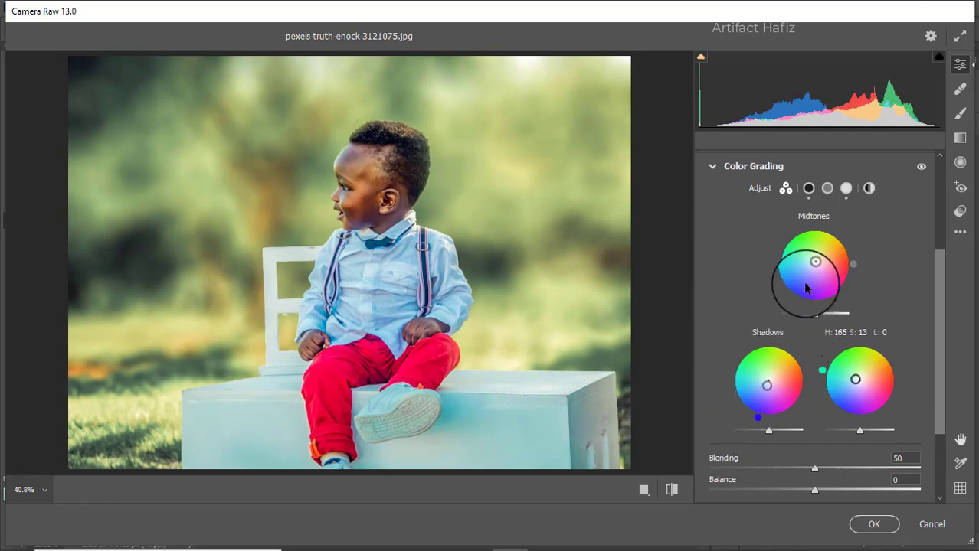
drag(814, 265, 815, 260)
drag(821, 225, 896, 275)
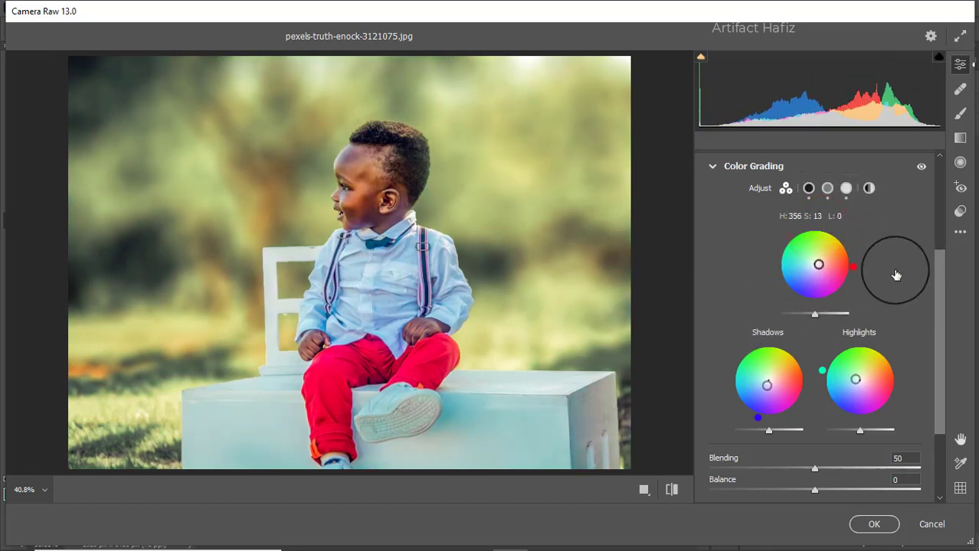
Set the Calibration saturation of the green primary to +9, the red primary to -18 and the blue primary to -8
scroll(820, 372, down, 5)
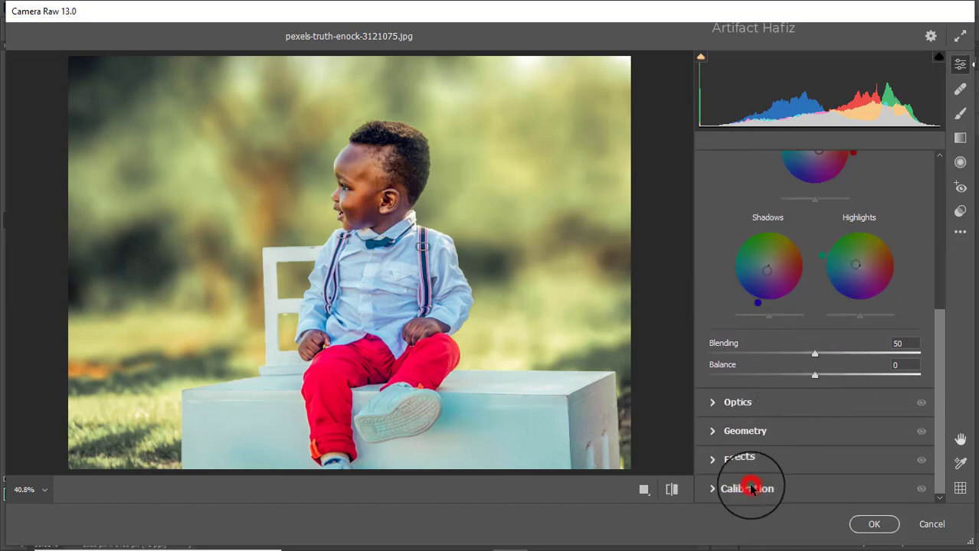
click(751, 490)
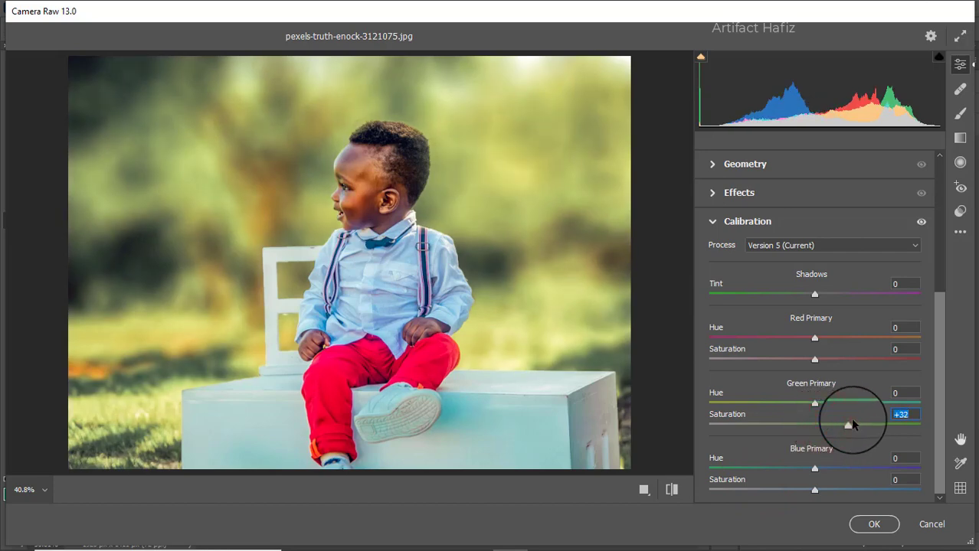
drag(849, 424, 824, 430)
drag(814, 359, 802, 366)
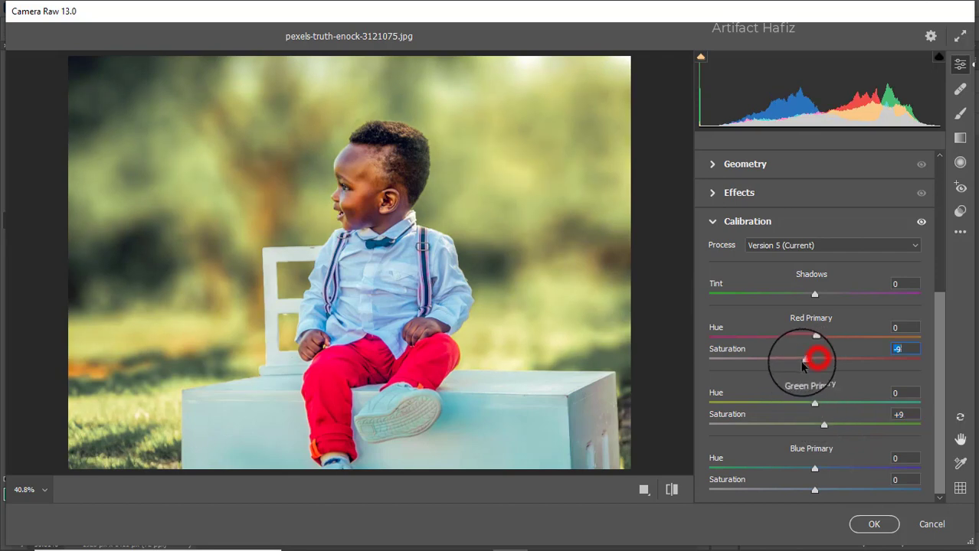
drag(814, 490, 810, 494)
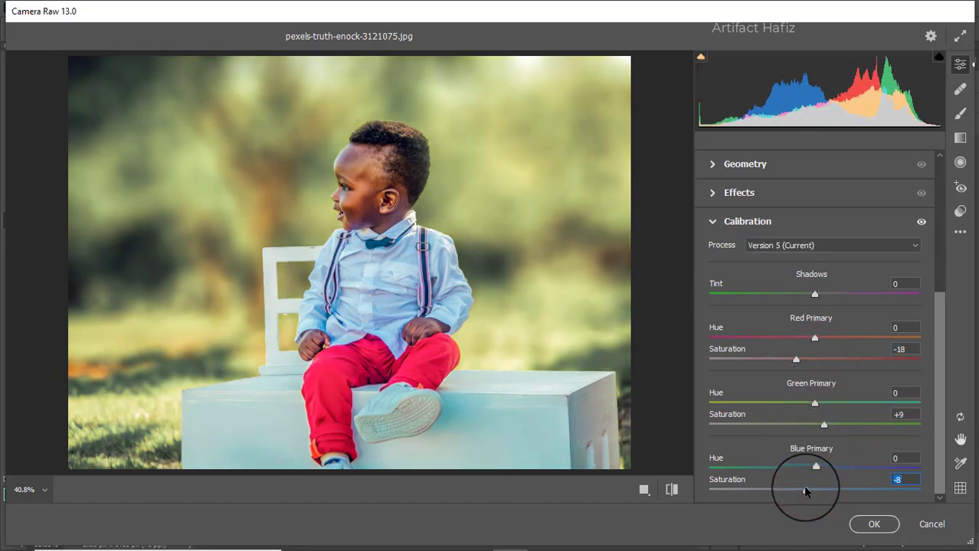
Add a graduated filter from the photo's right edge to the boy's collar with exposure -0.85
click(955, 141)
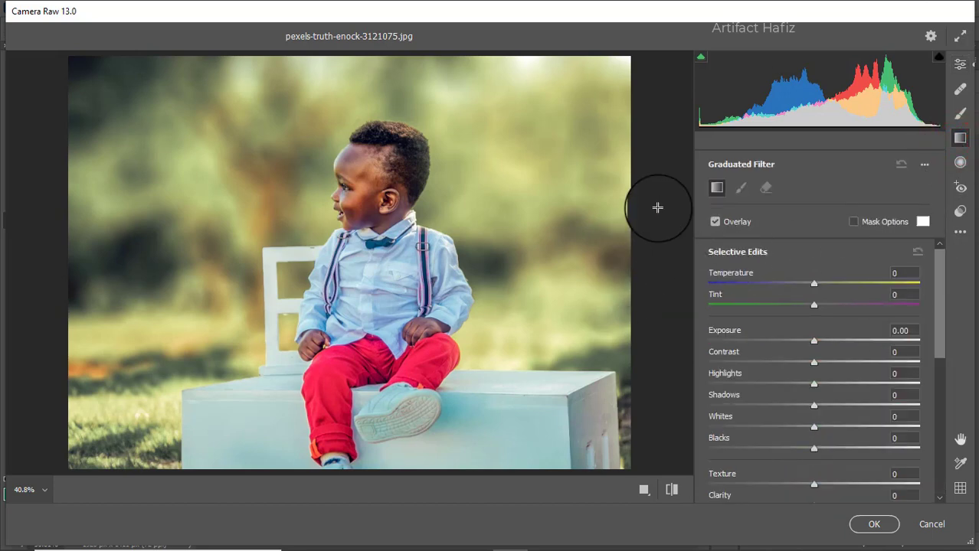
drag(642, 170, 389, 229)
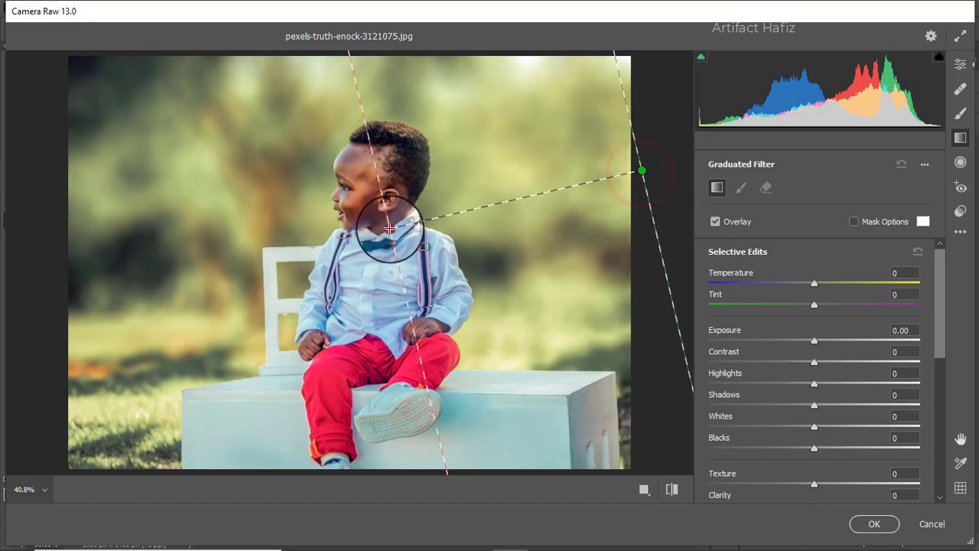
drag(823, 345, 792, 347)
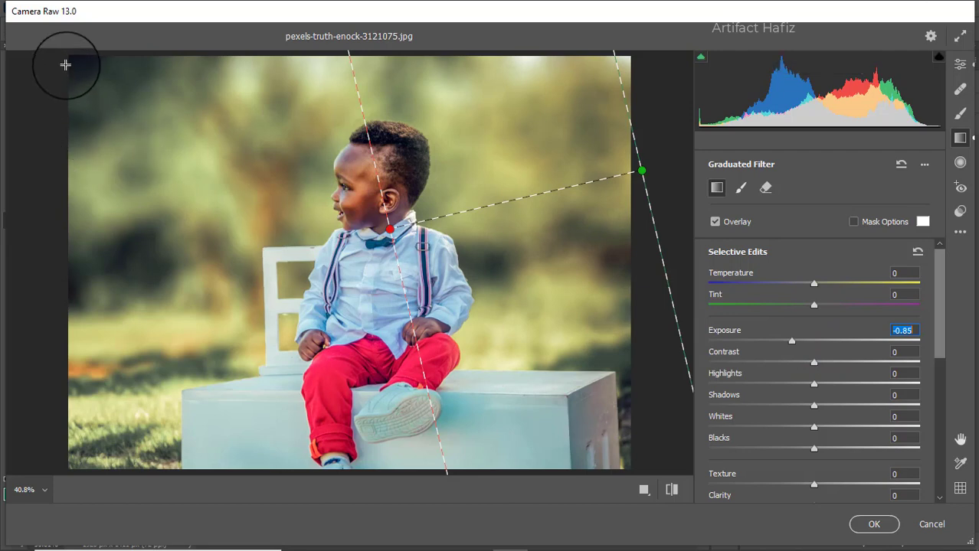
Add a second graduated filter running diagonally inward from the photo's upper-left corner and set its exposure to +2.20
drag(68, 59, 137, 163)
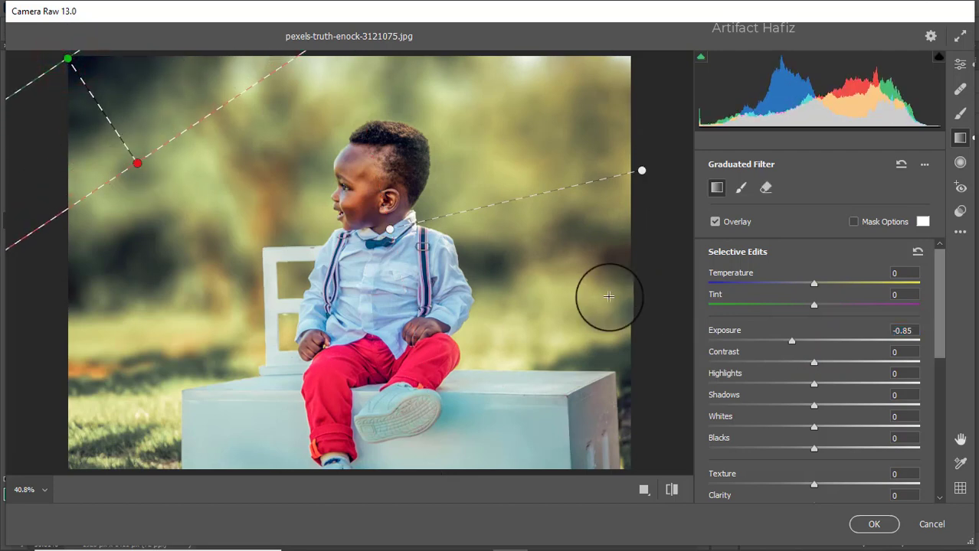
drag(793, 343, 875, 357)
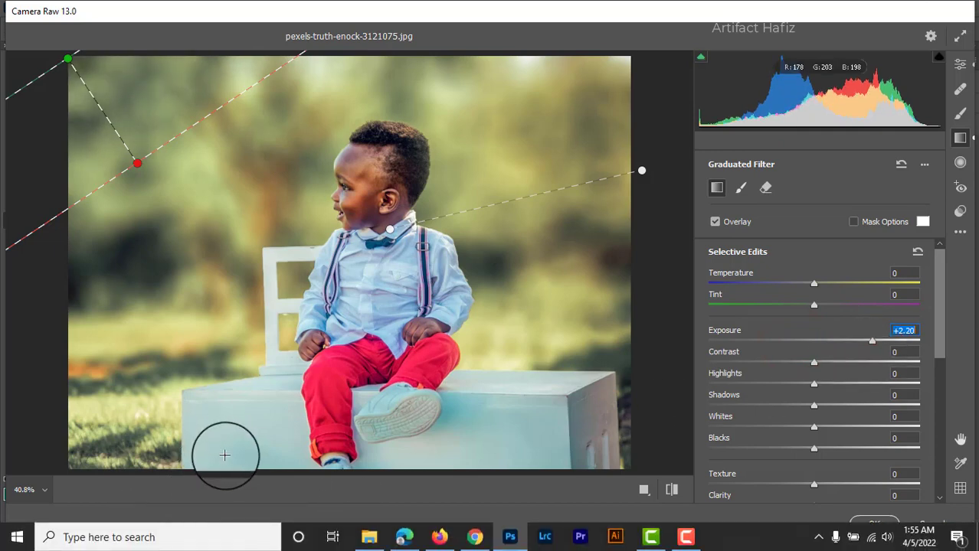
Add a third graduated filter from the photo's lower edge up to the boy's waist, set its exposure to -1.30 and return to the main edits
mouse_move(259, 393)
mouse_down()
mouse_move(207, 315)
mouse_move(246, 328)
mouse_move(242, 315)
mouse_up()
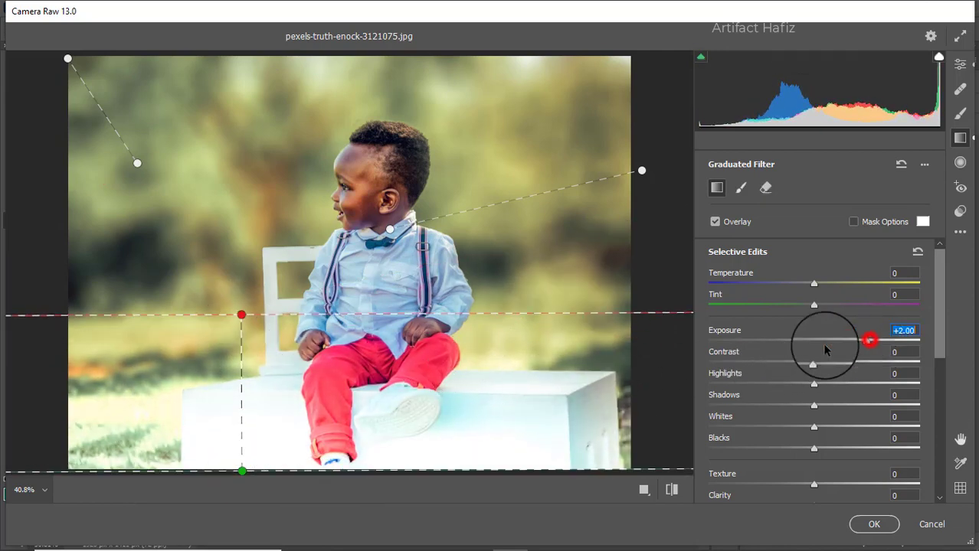
drag(825, 349, 778, 354)
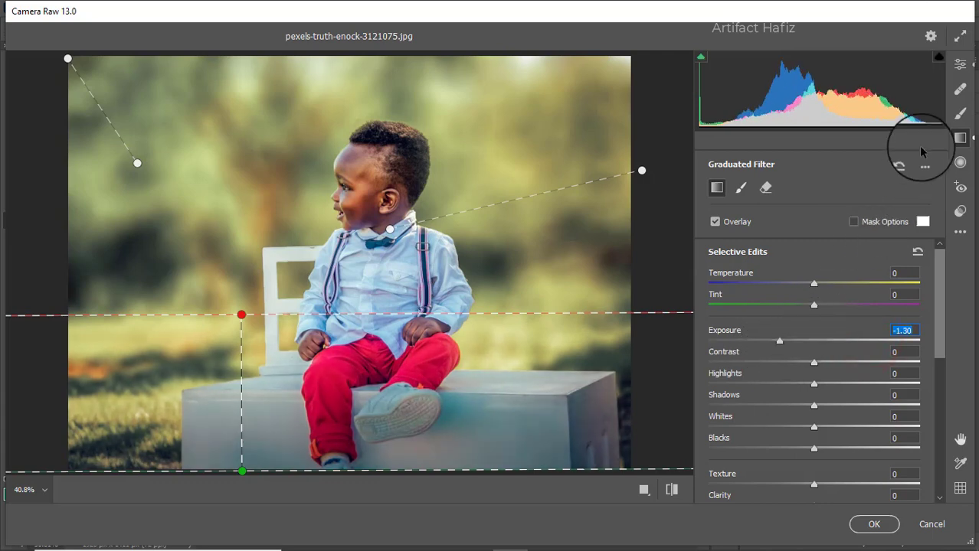
click(959, 65)
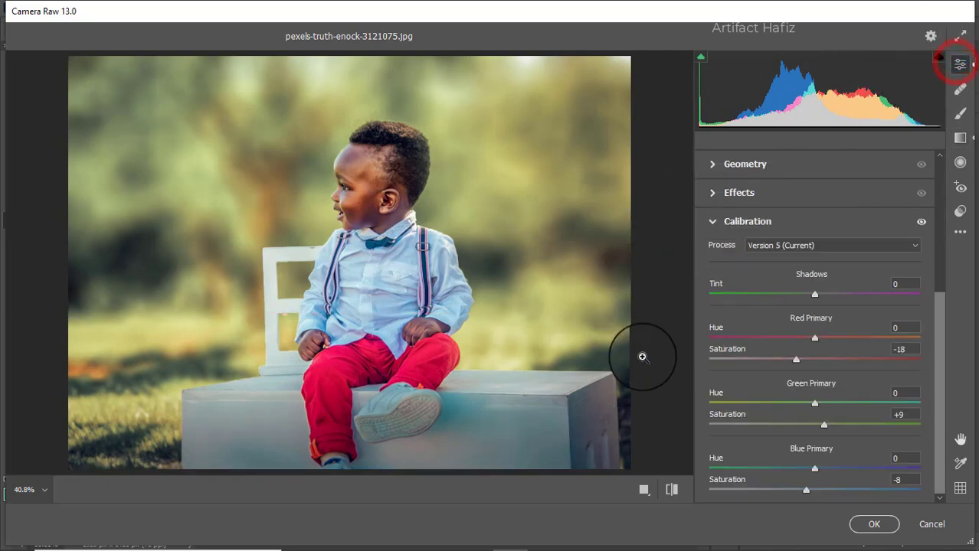
Compare the photo before and after side by side, and apply the Camera Raw edits to Layer 1
click(643, 490)
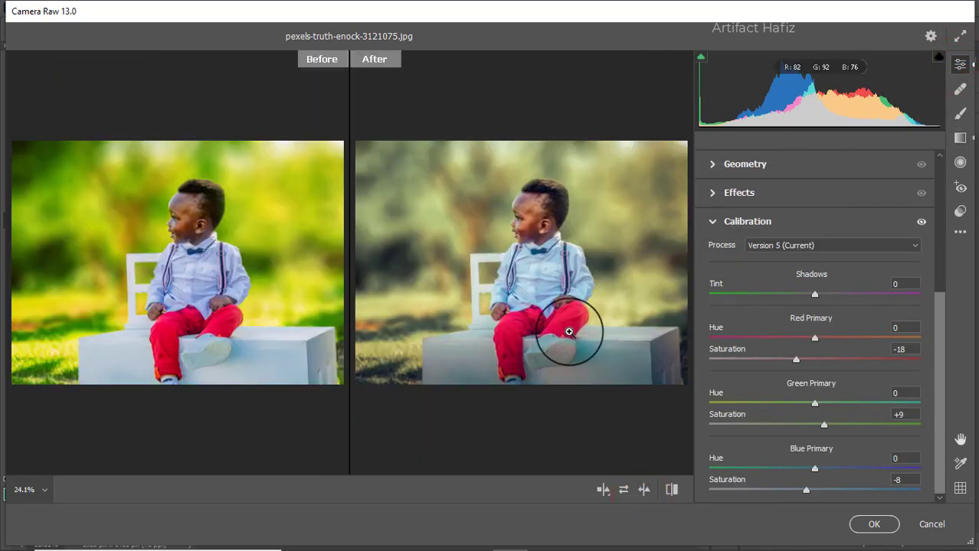
click(873, 525)
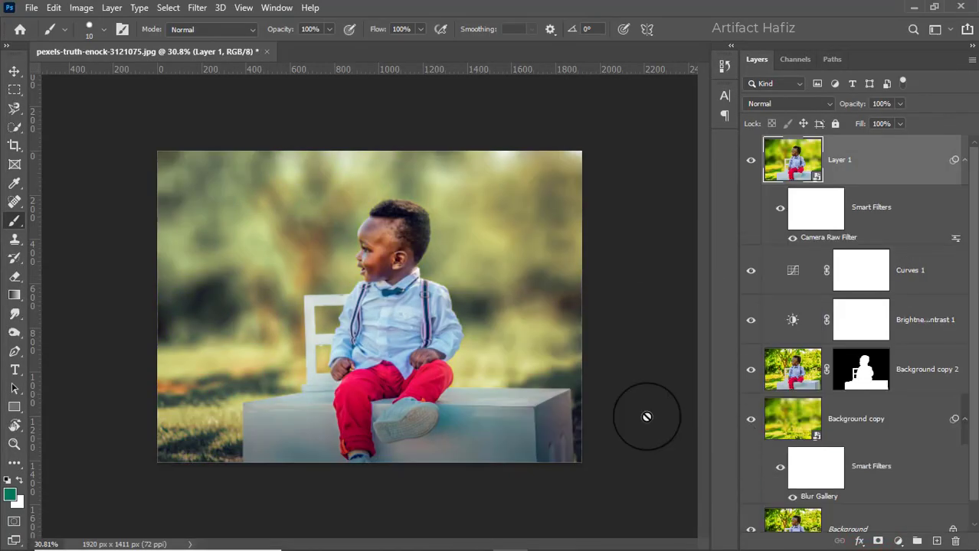
Compare the original with the finished edit by twice hiding and restoring every layer except Background
scroll(441, 386, up, 3)
scroll(762, 424, down, 1)
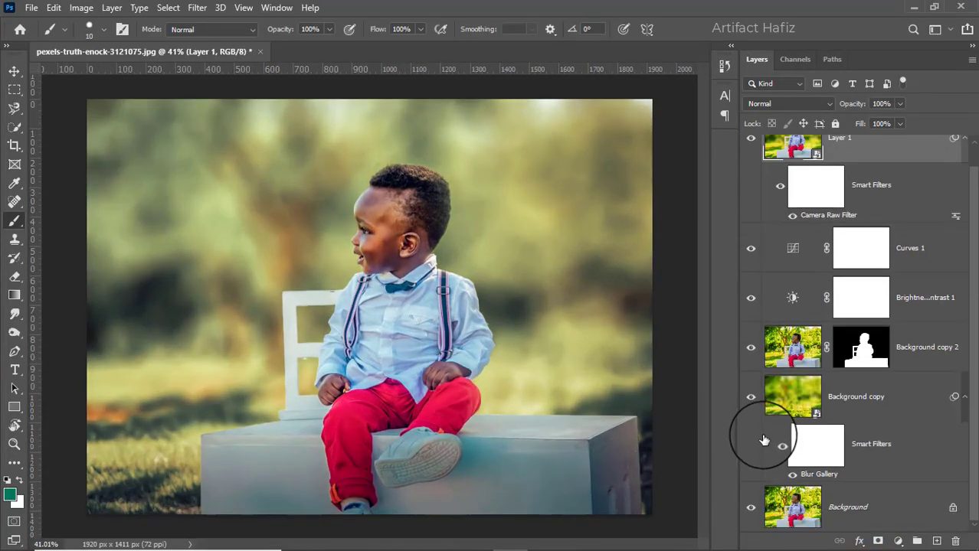
alt+click(750, 510)
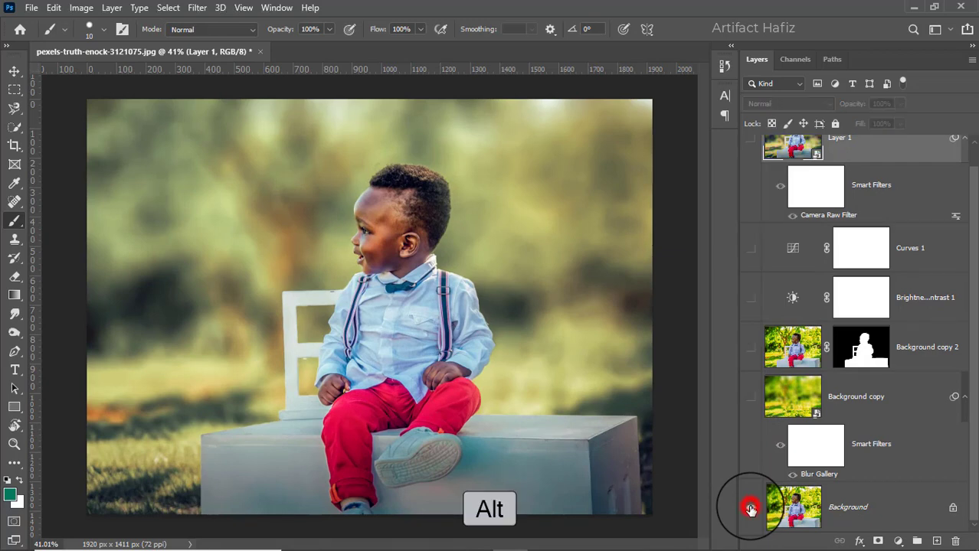
alt+click(751, 509)
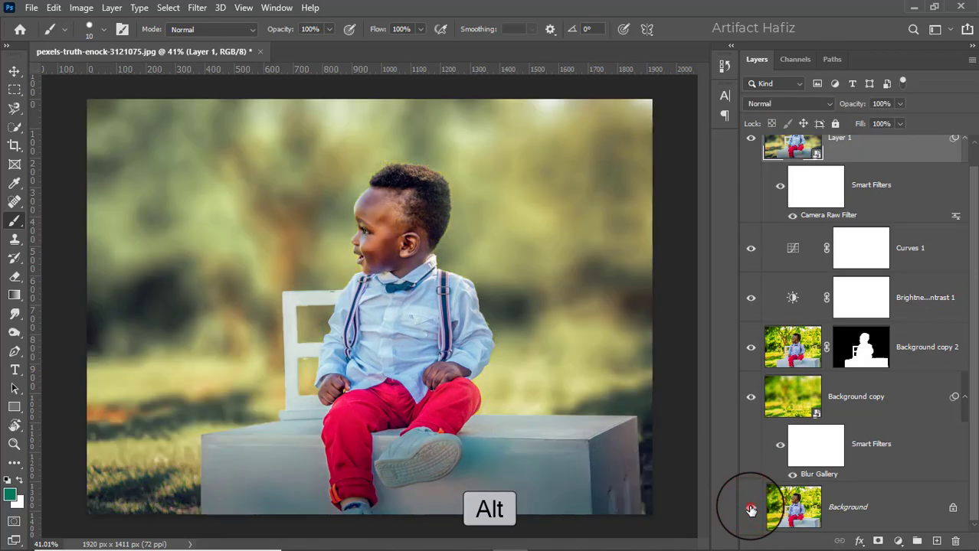
alt+click(751, 509)
alt+click(751, 510)
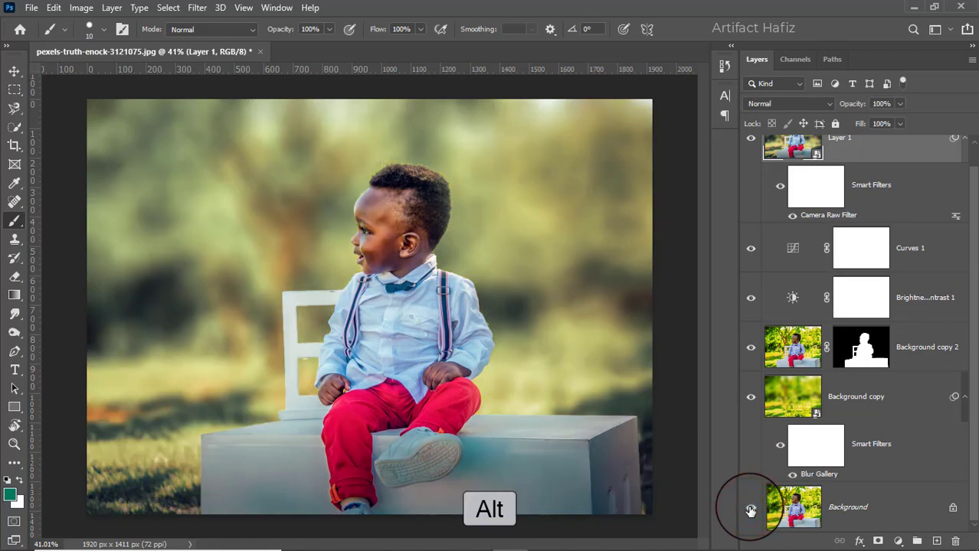